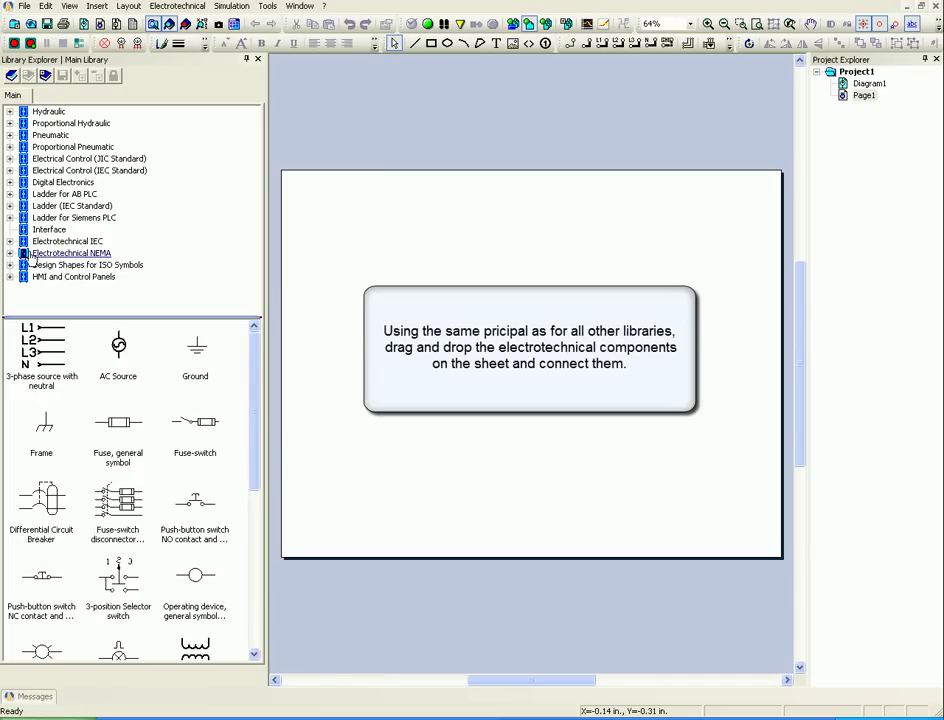
Place a 208 V three-phase source from Electrotechnical NEMA > Power > Energy source, then zoom in on it
{"action": "left_click", "coordinate": [10, 254]}
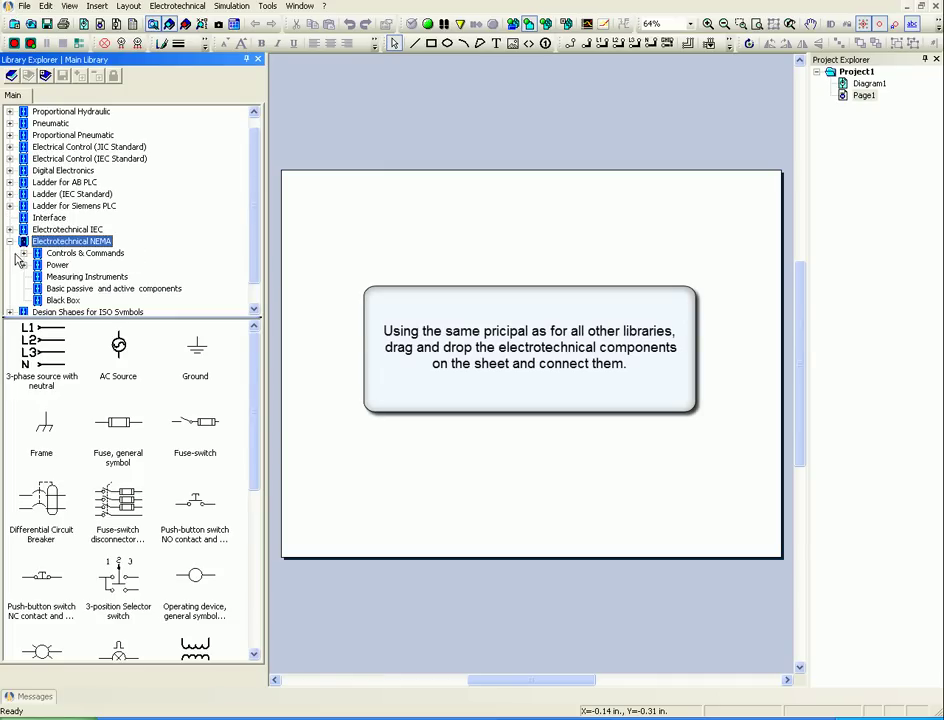
{"action": "left_click", "coordinate": [24, 265]}
{"action": "left_click", "coordinate": [85, 218]}
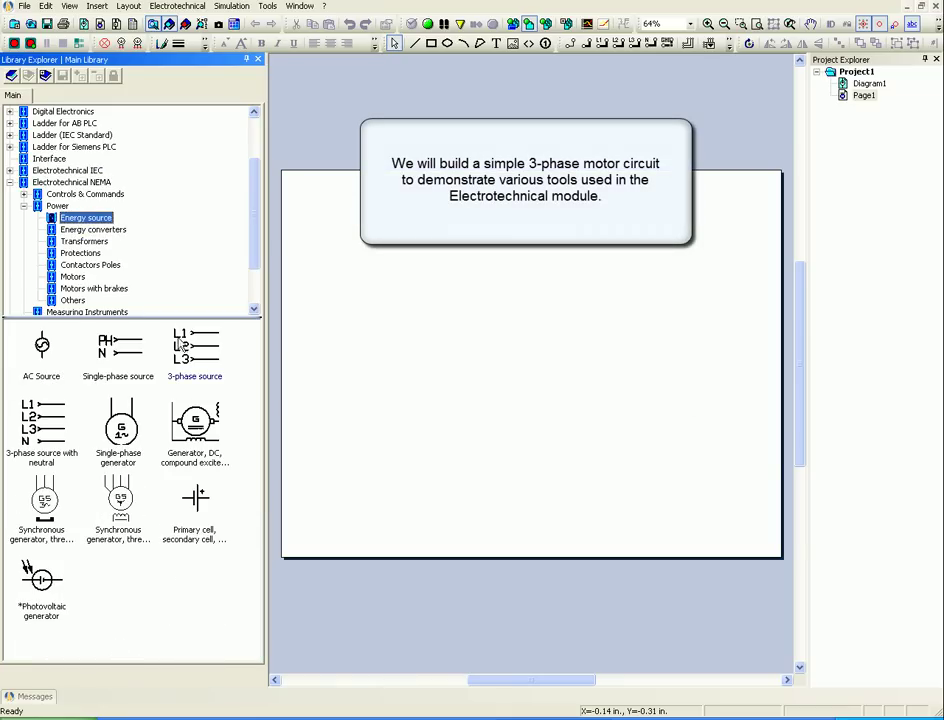
{"action": "left_click_drag", "start_coordinate": [187, 352], "coordinate": [360, 321]}
{"action": "left_click", "coordinate": [357, 348]}
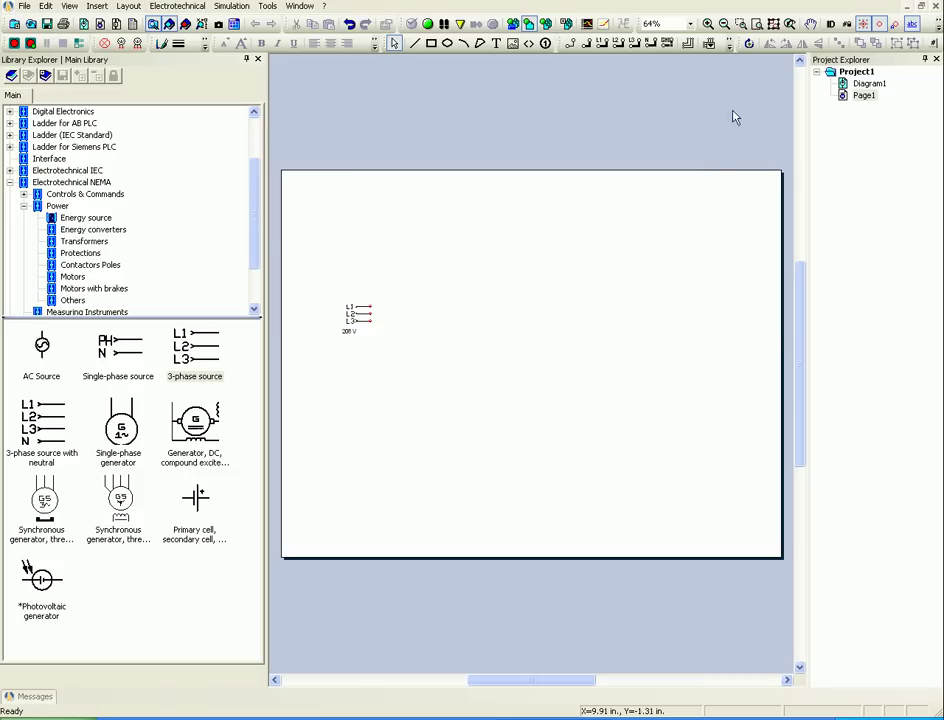
{"action": "left_click", "coordinate": [741, 23]}
{"action": "left_click_drag", "start_coordinate": [328, 271], "coordinate": [622, 472]}
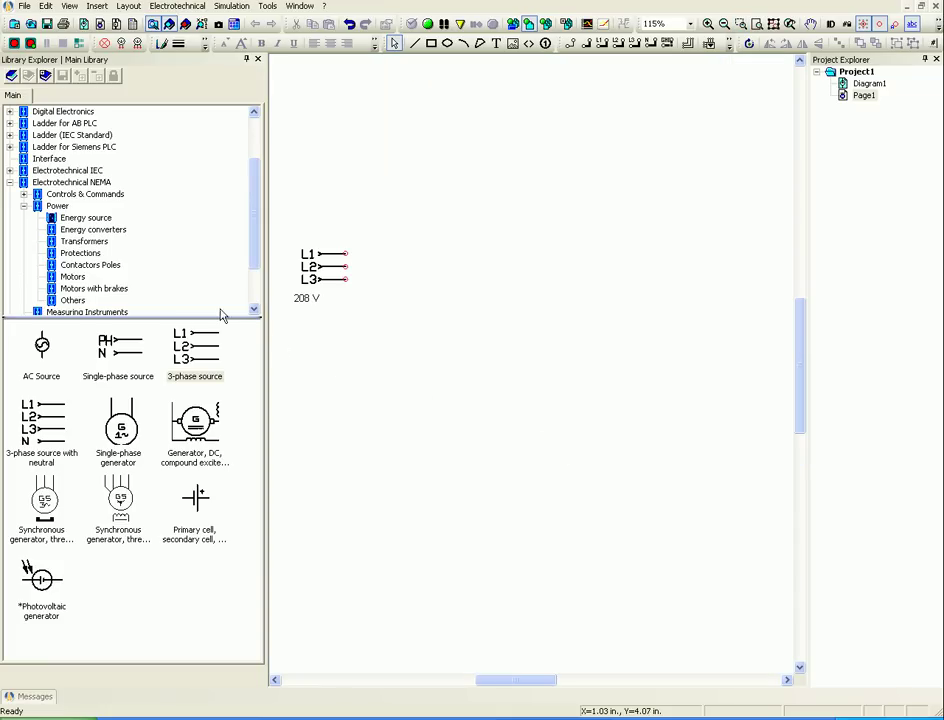
Add a three-pole fuse-switch tagged Fuse, rated 10 A, to the right of the source
{"action": "left_click", "coordinate": [86, 243]}
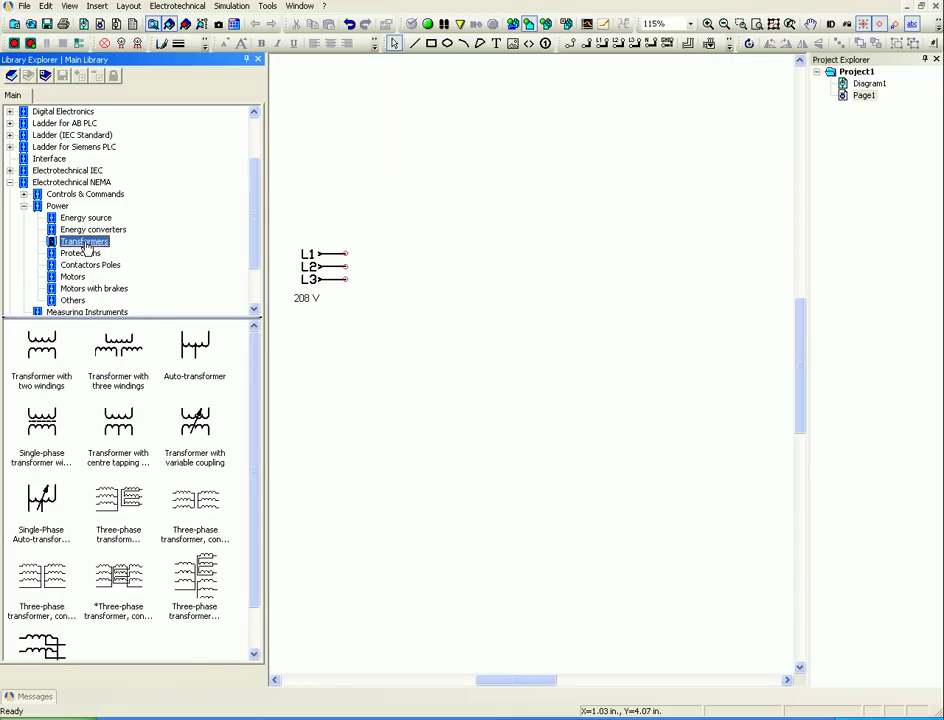
{"action": "left_click", "coordinate": [86, 256]}
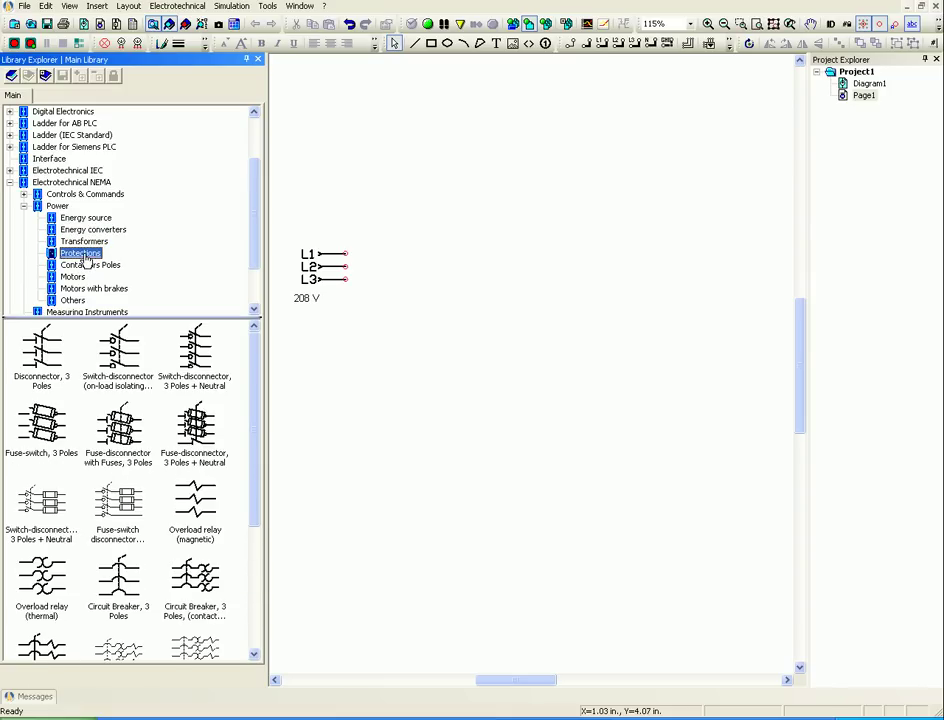
{"action": "left_click_drag", "start_coordinate": [45, 425], "coordinate": [436, 272]}
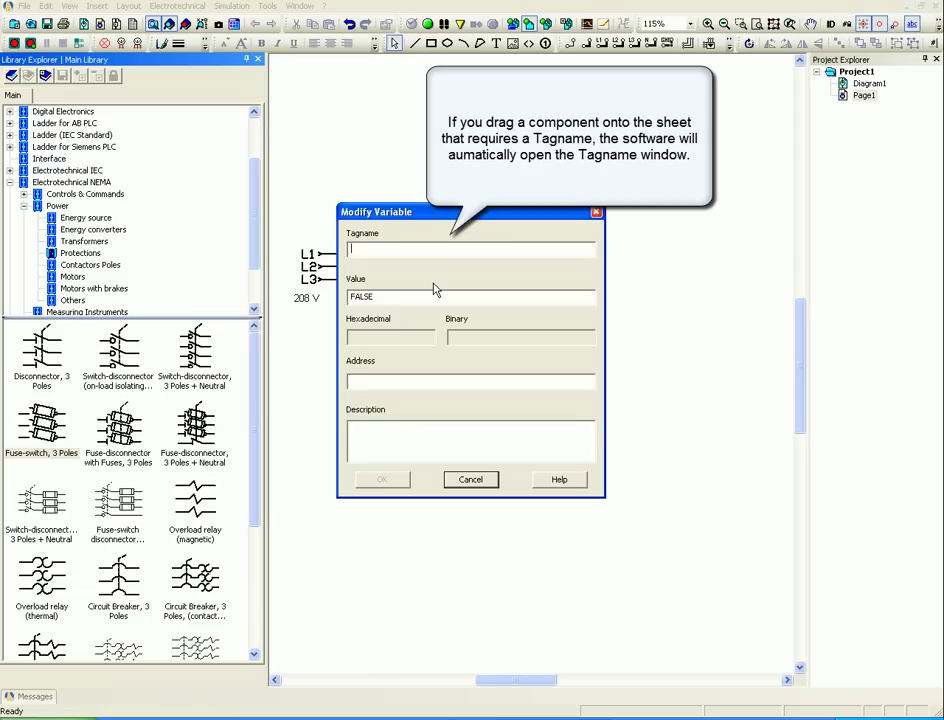
{"action": "type", "text": "Fuse"}
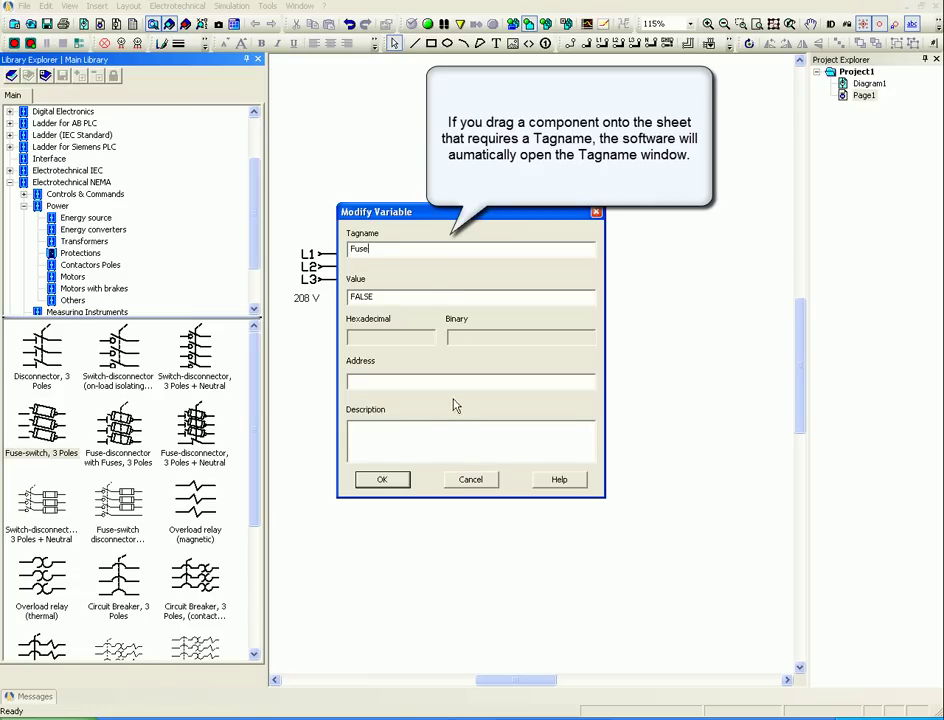
{"action": "left_click", "coordinate": [383, 480]}
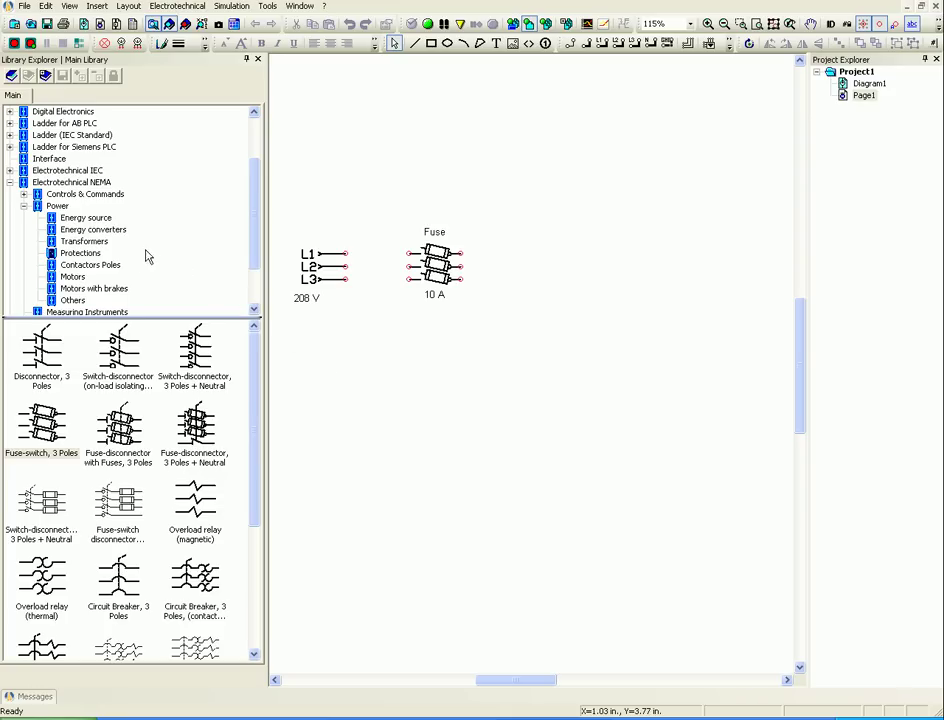
Place three-pole NO contactor contacts right of the fuse and a squirrel-cage motor tagged Motor below them
{"action": "left_click", "coordinate": [79, 266]}
{"action": "left_click_drag", "start_coordinate": [197, 357], "coordinate": [563, 172]}
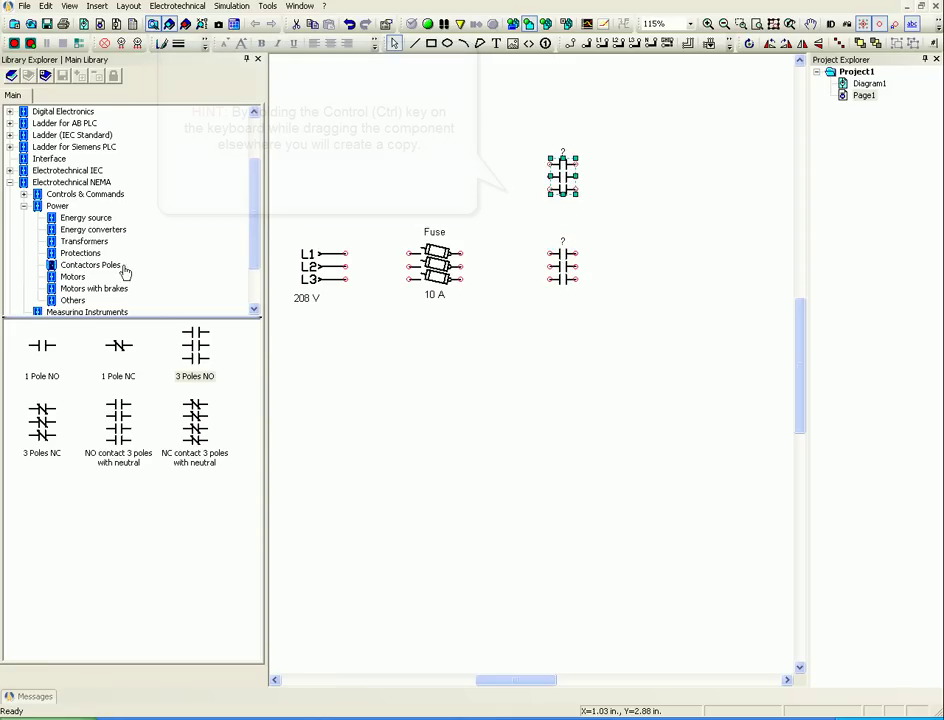
{"action": "left_click", "coordinate": [70, 277]}
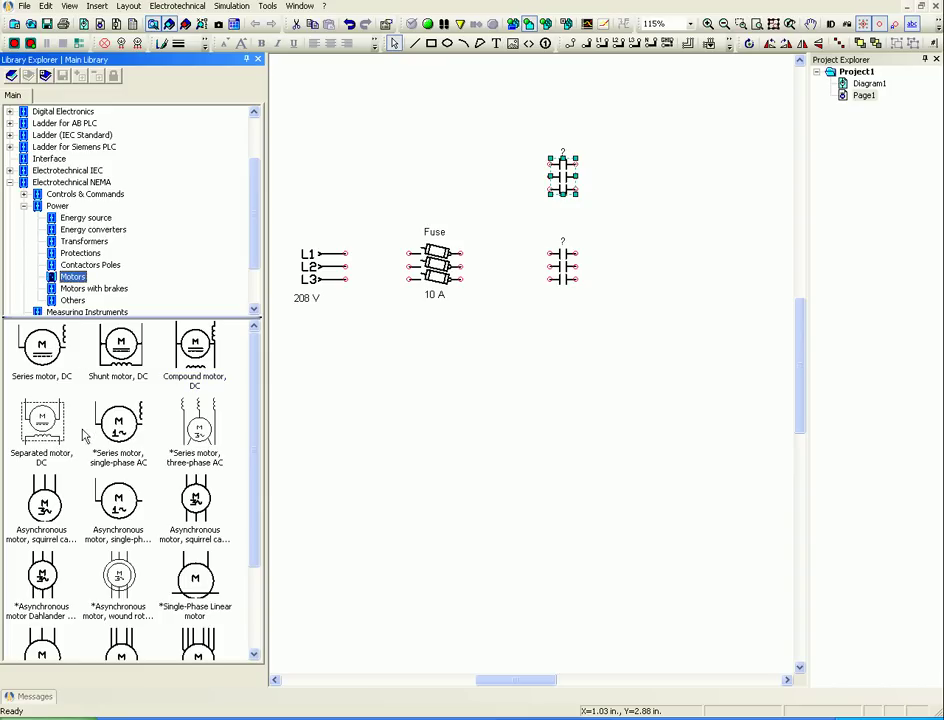
{"action": "left_click_drag", "start_coordinate": [45, 508], "coordinate": [716, 388]}
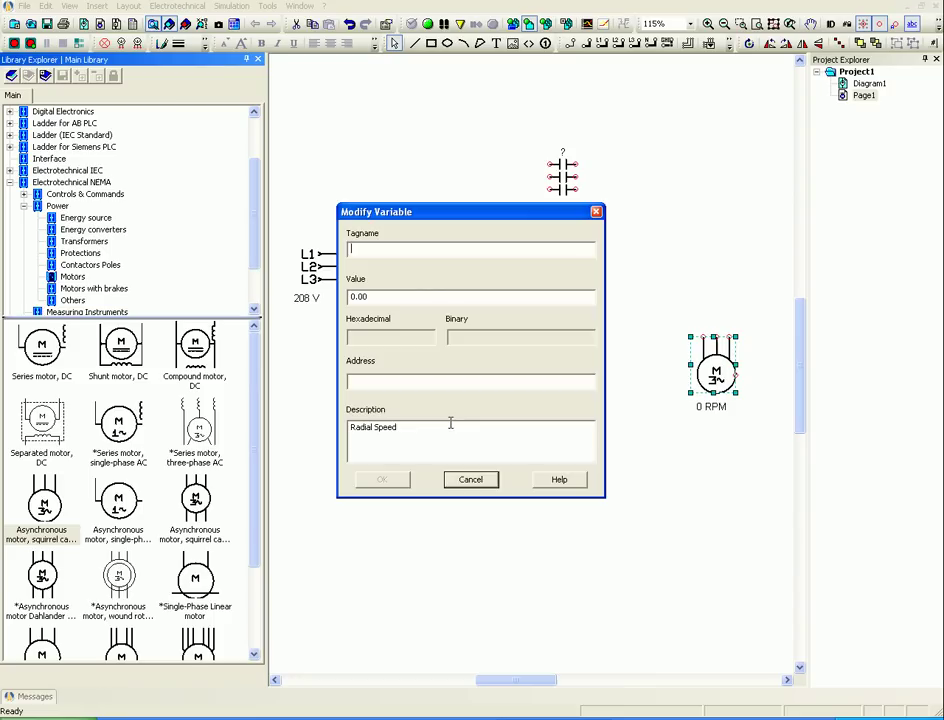
{"action": "type", "text": "Motor"}
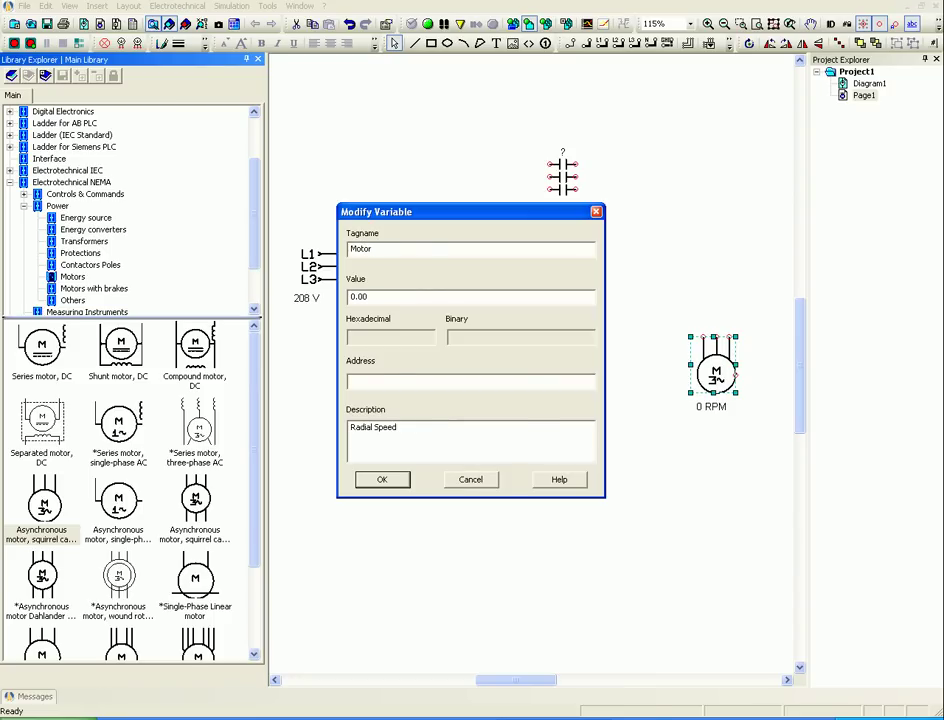
{"action": "key", "text": "Return"}
{"action": "left_click", "coordinate": [451, 426]}
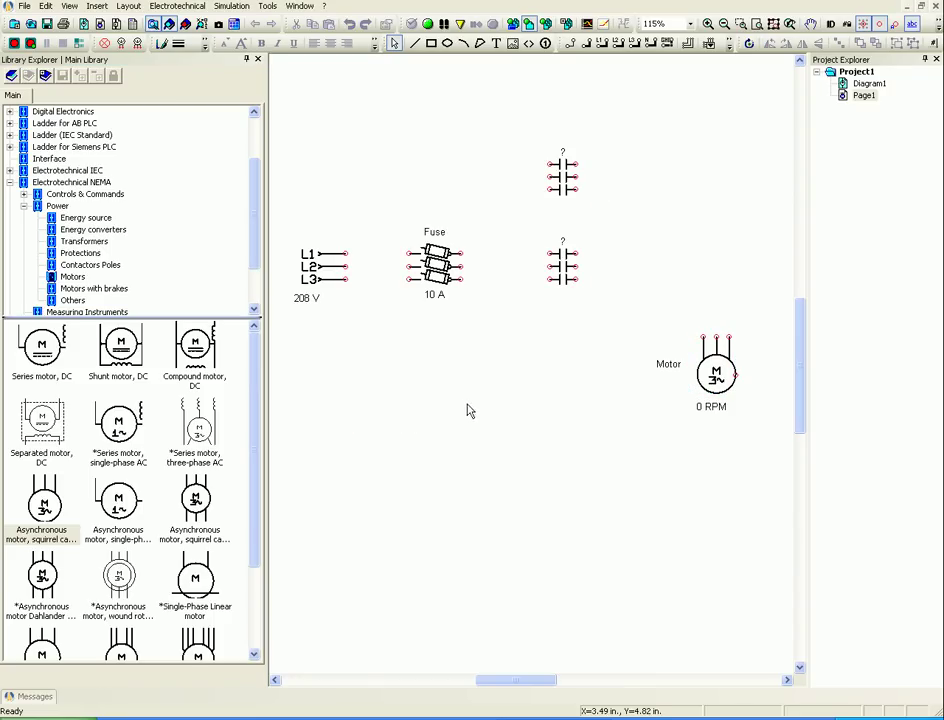
{"action": "left_click_drag", "start_coordinate": [475, 408], "coordinate": [503, 466]}
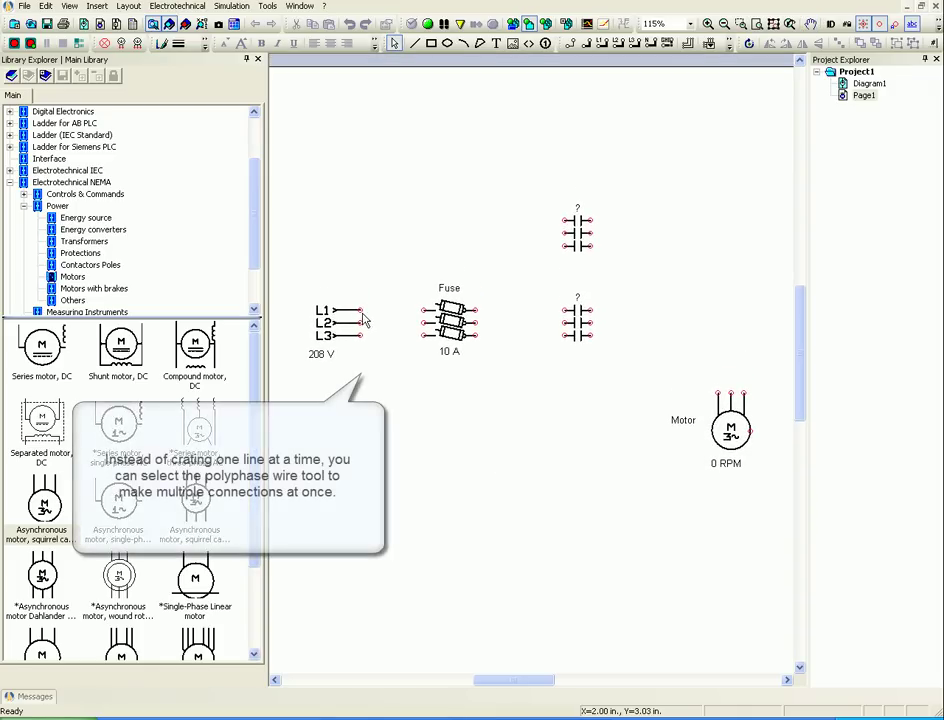
{"action": "left_click_drag", "start_coordinate": [360, 310], "coordinate": [422, 311]}
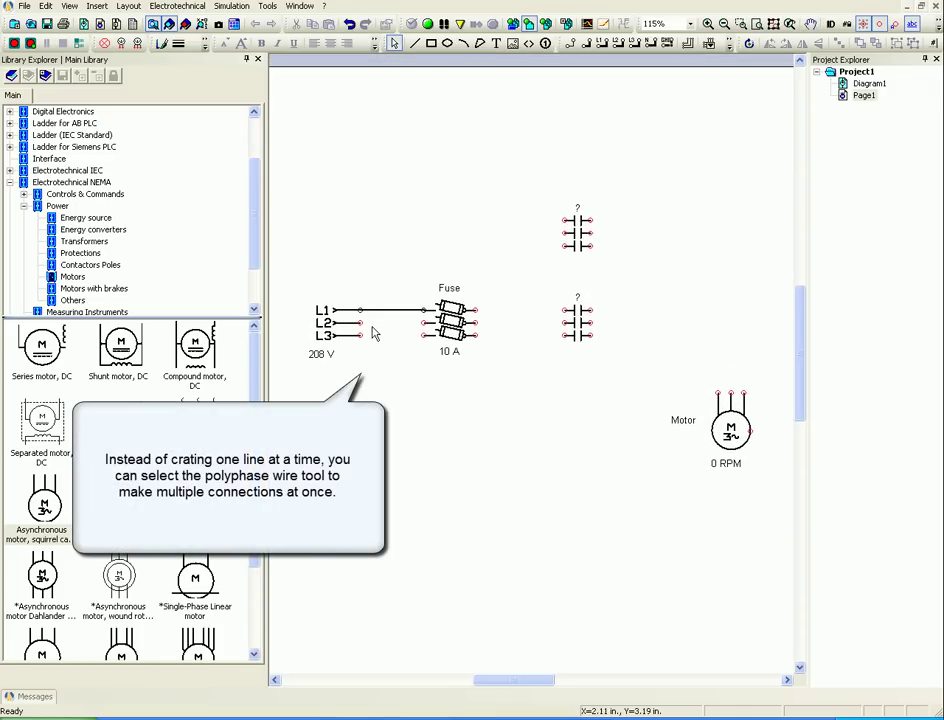
{"action": "left_click_drag", "start_coordinate": [360, 322], "coordinate": [424, 322]}
{"action": "left_click_drag", "start_coordinate": [360, 335], "coordinate": [422, 334]}
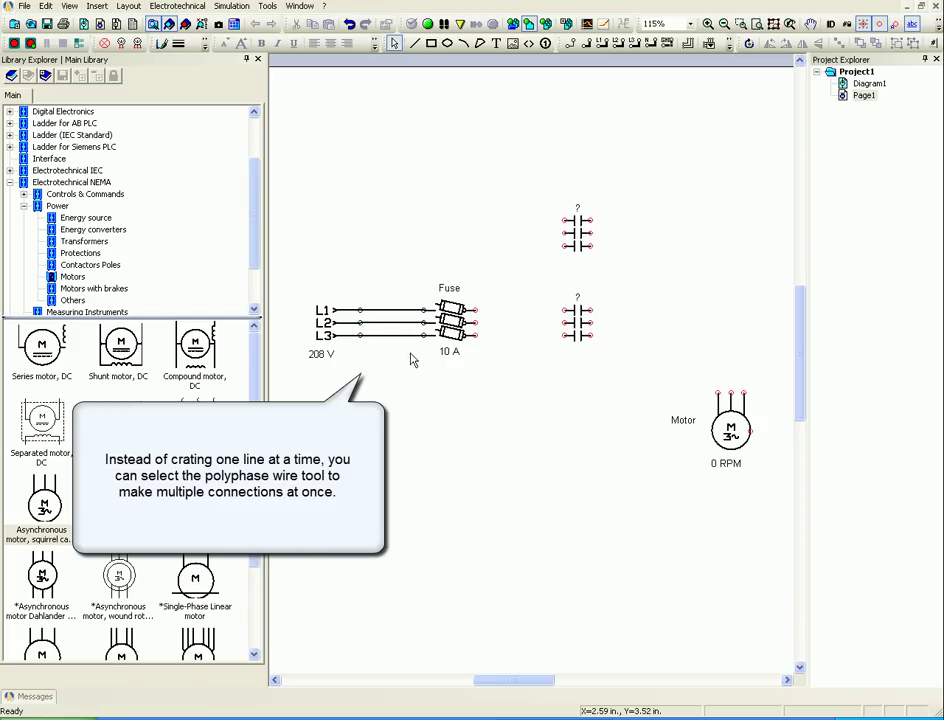
{"action": "left_click_drag", "start_coordinate": [347, 284], "coordinate": [435, 360]}
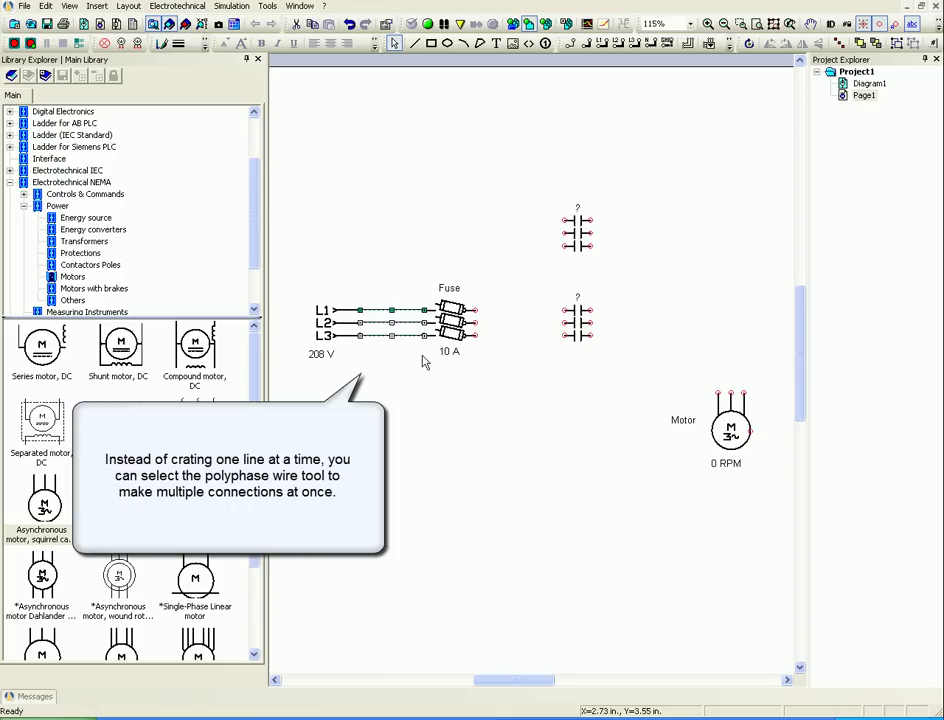
{"action": "key", "text": "Delete"}
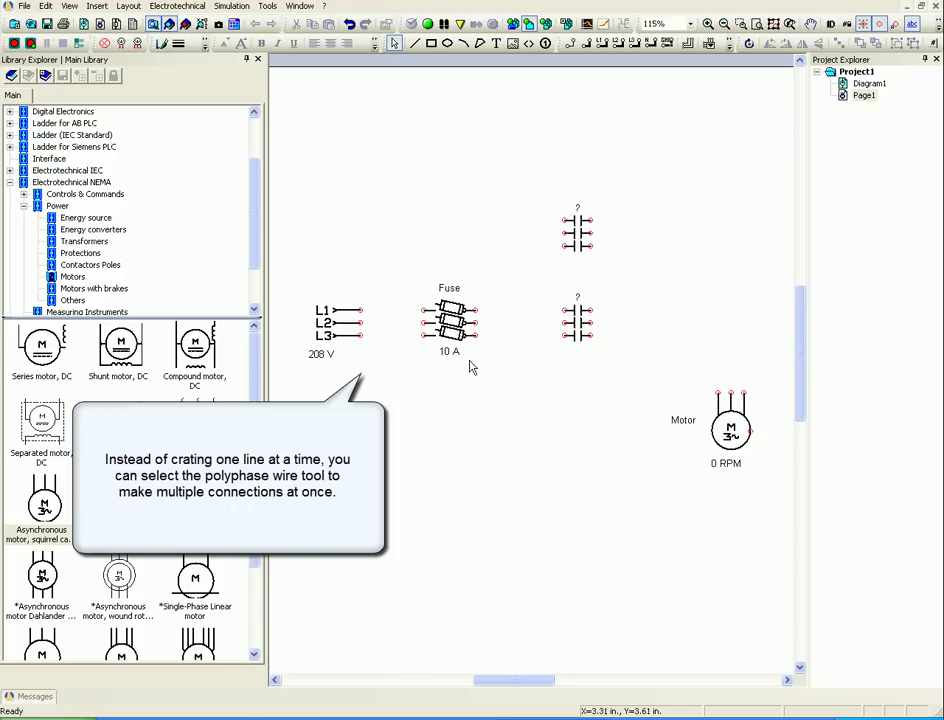
{"action": "left_click", "coordinate": [689, 47]}
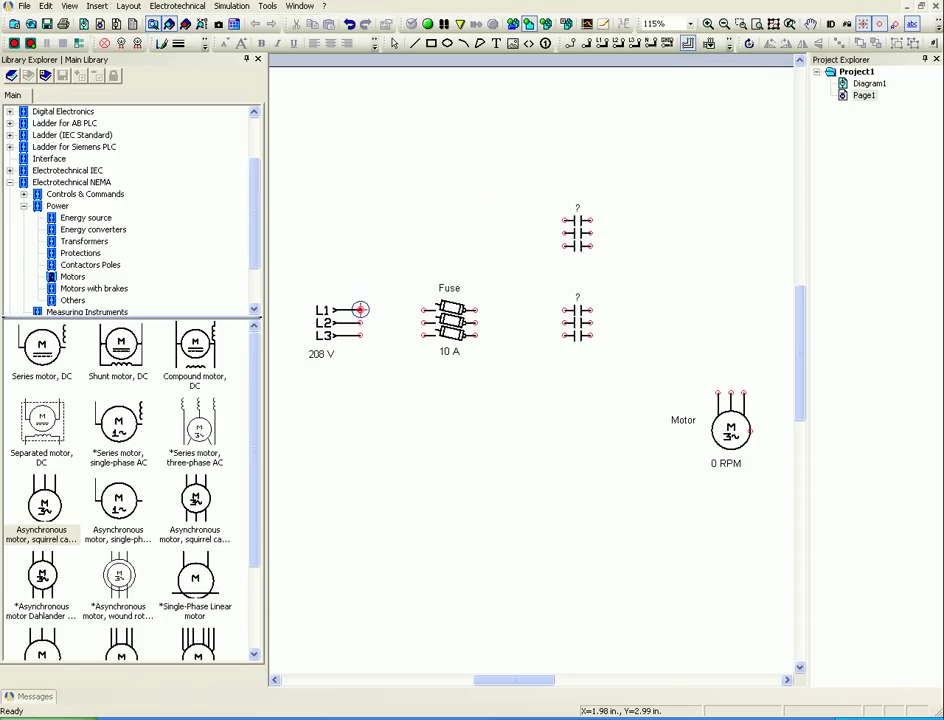
{"action": "left_click_drag", "start_coordinate": [360, 310], "coordinate": [425, 310]}
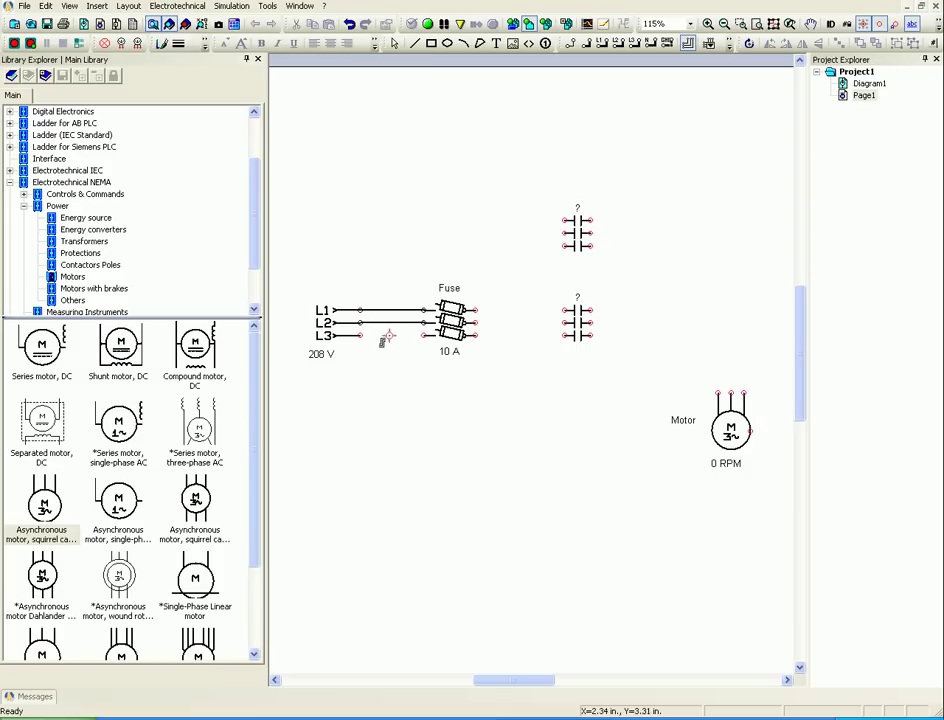
{"action": "right_click", "coordinate": [354, 298]}
{"action": "left_click_drag", "start_coordinate": [355, 300], "coordinate": [432, 338]}
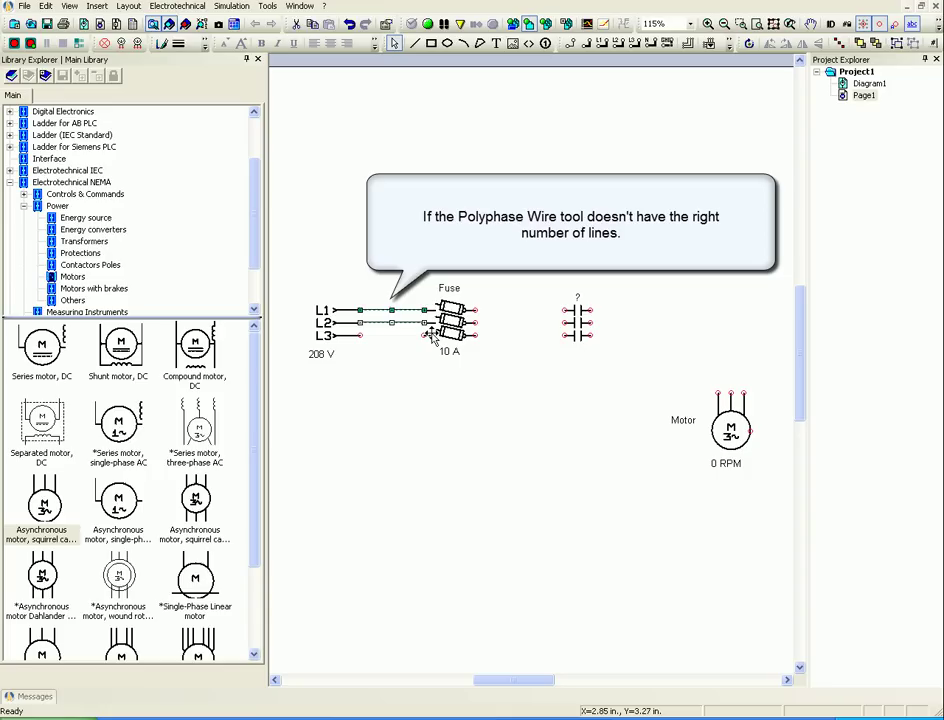
{"action": "key", "text": "Delete"}
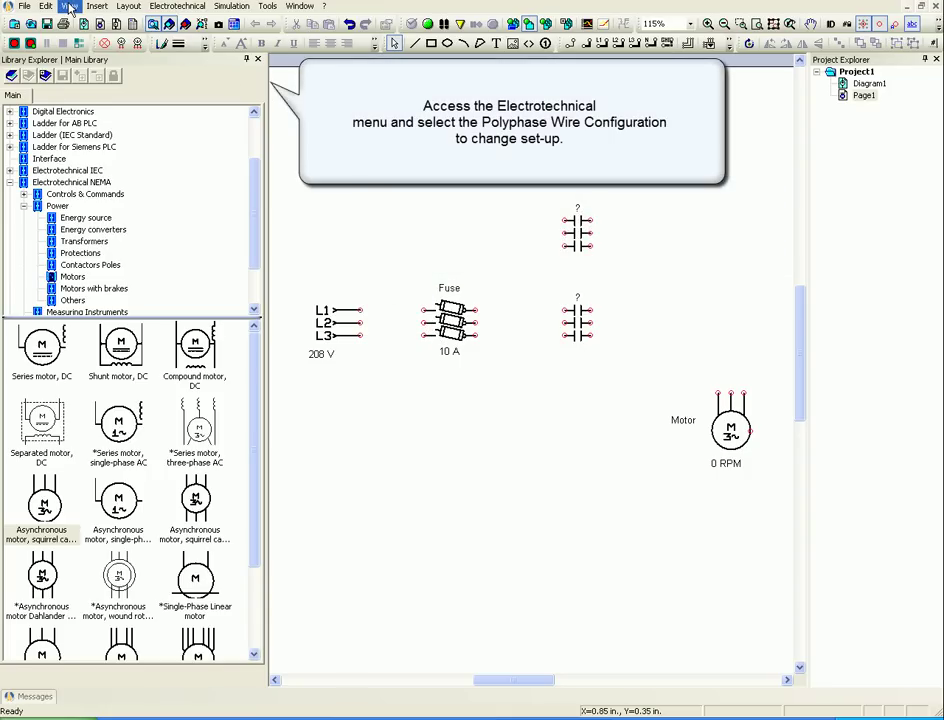
Set the polyphase wire configuration to Standard 'L1 L2 L3'
{"action": "left_click", "coordinate": [176, 8]}
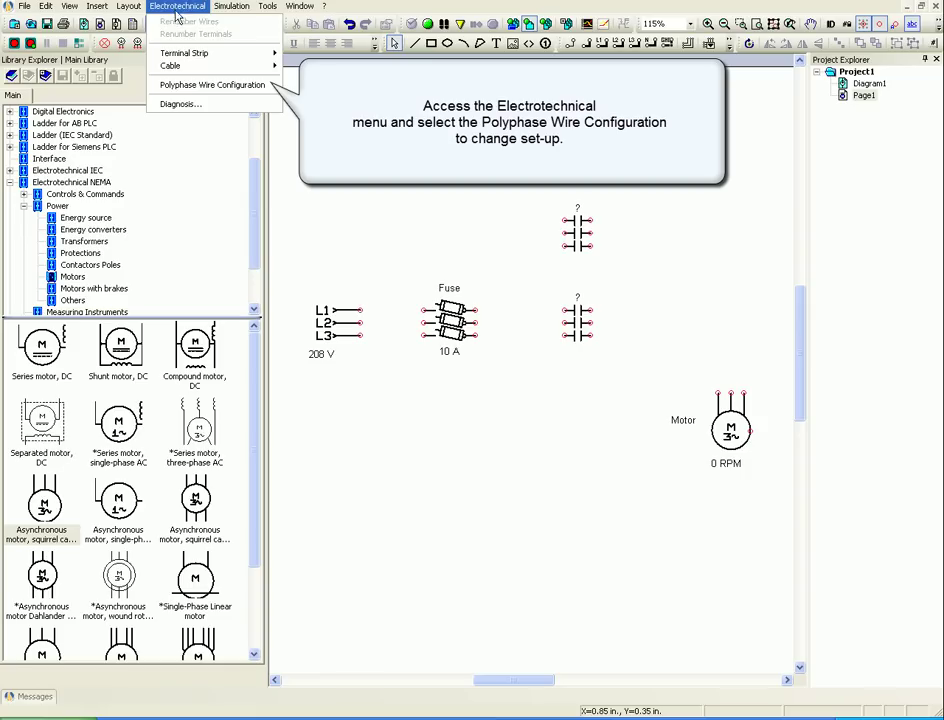
{"action": "left_click", "coordinate": [191, 92]}
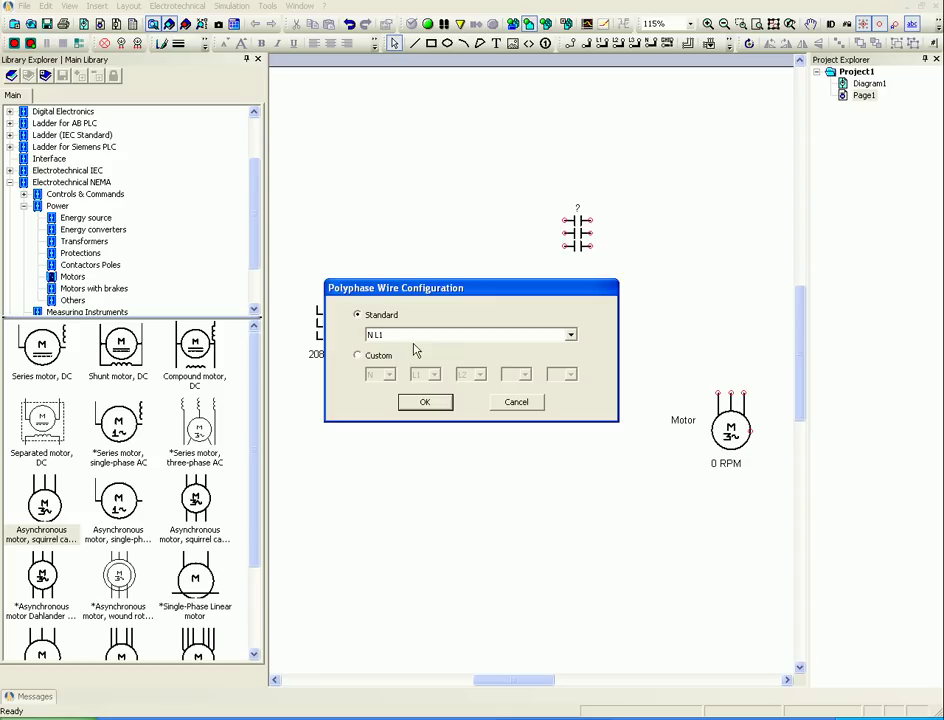
{"action": "left_click", "coordinate": [571, 336]}
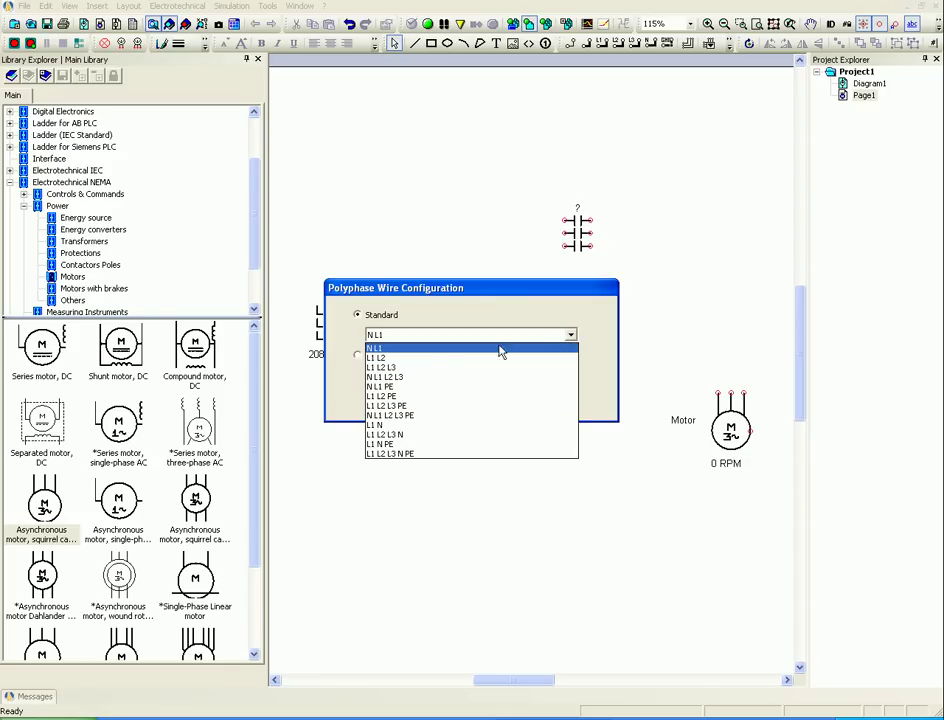
{"action": "left_click", "coordinate": [386, 367]}
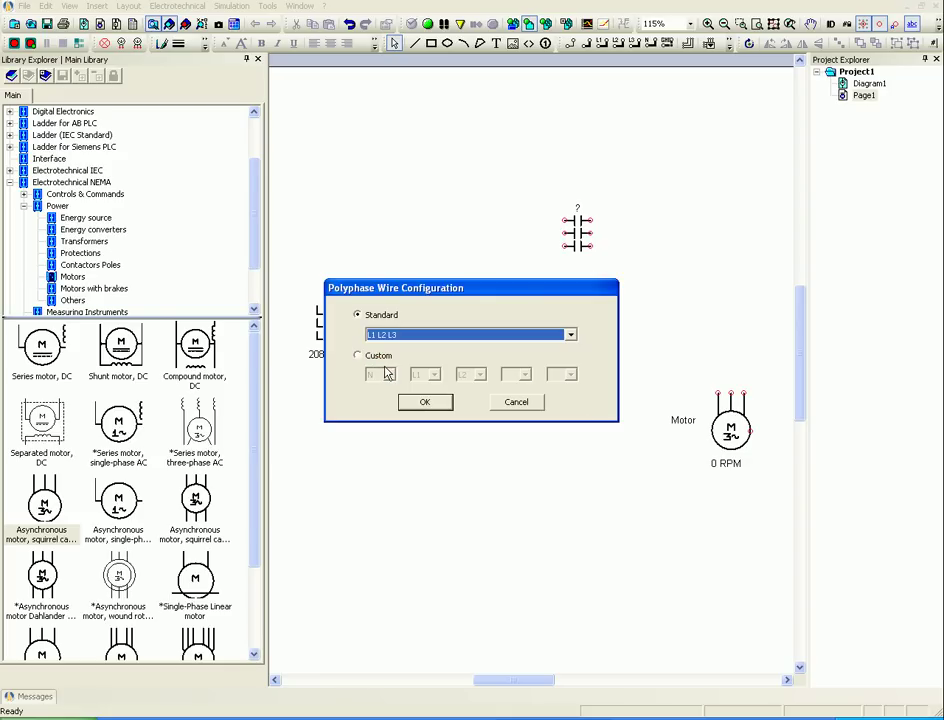
{"action": "left_click", "coordinate": [358, 357]}
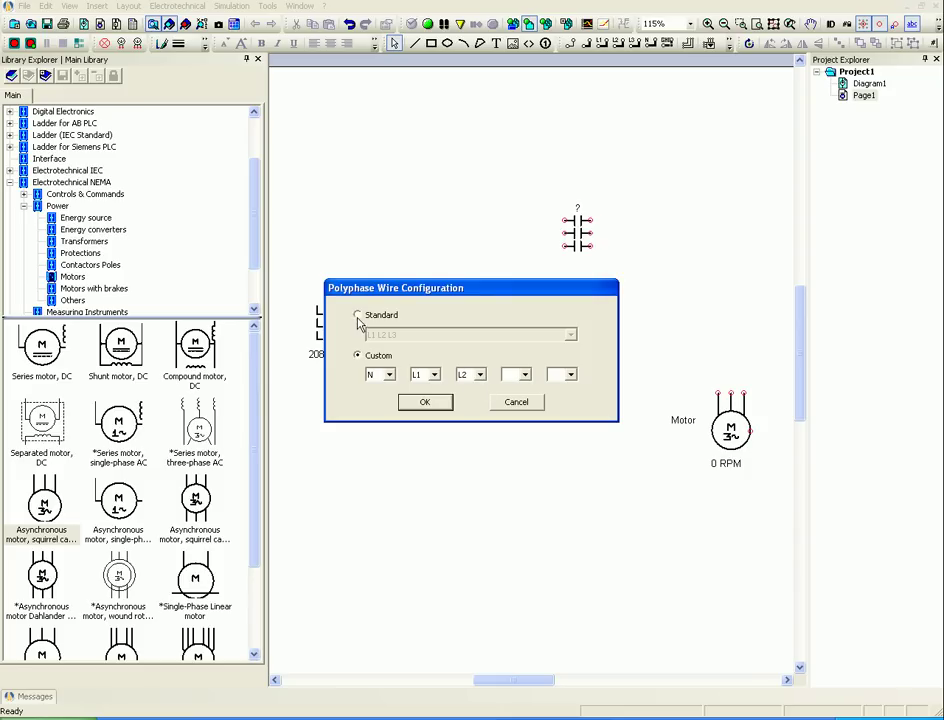
{"action": "left_click", "coordinate": [358, 316]}
{"action": "left_click", "coordinate": [420, 401]}
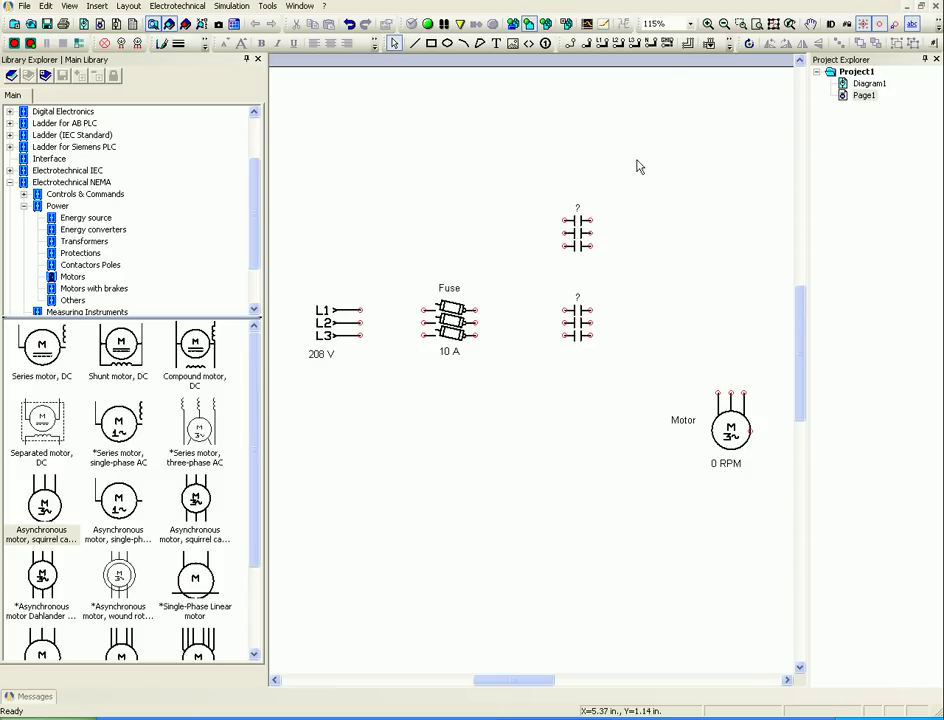
Draw polyphase wires from the L1 L2 L3 terminals to the fuse, the lower contactor, and the motor
{"action": "left_click", "coordinate": [689, 53]}
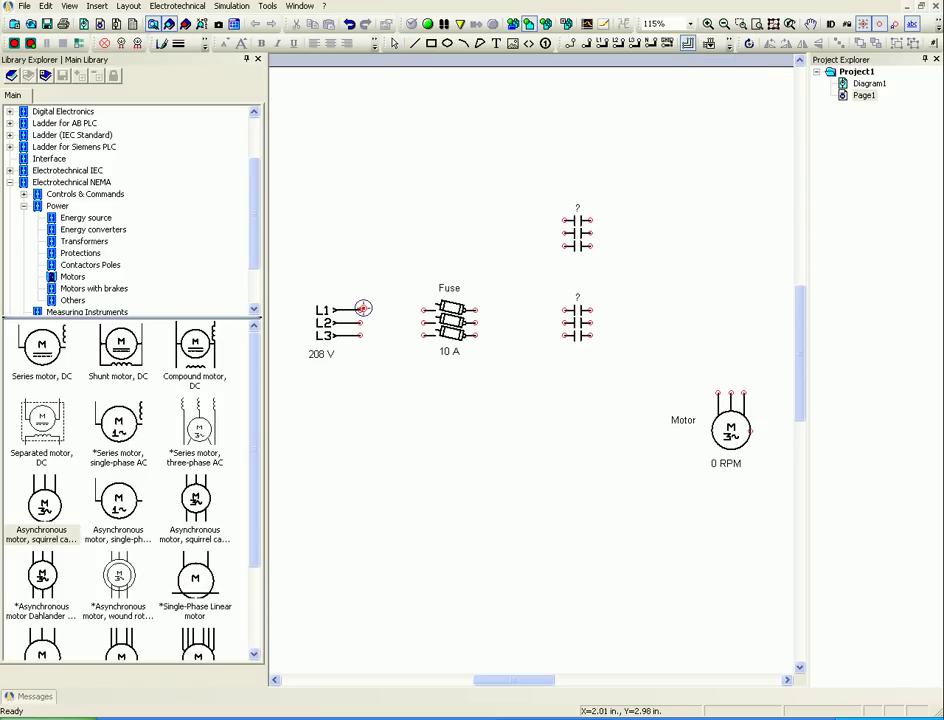
{"action": "left_click", "coordinate": [360, 311]}
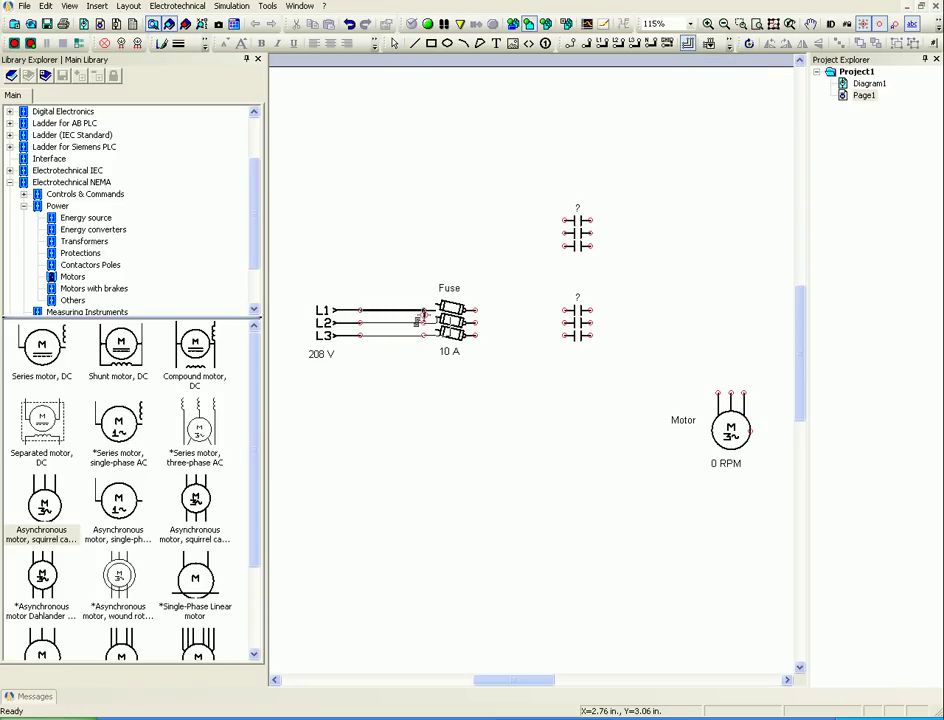
{"action": "left_click", "coordinate": [425, 311]}
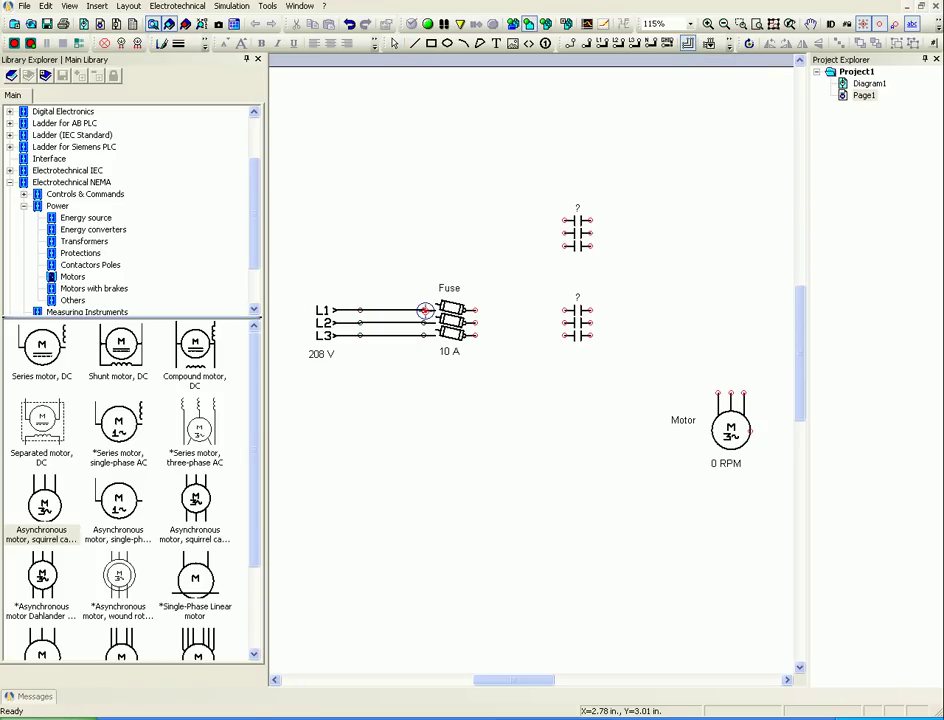
{"action": "left_click", "coordinate": [475, 311]}
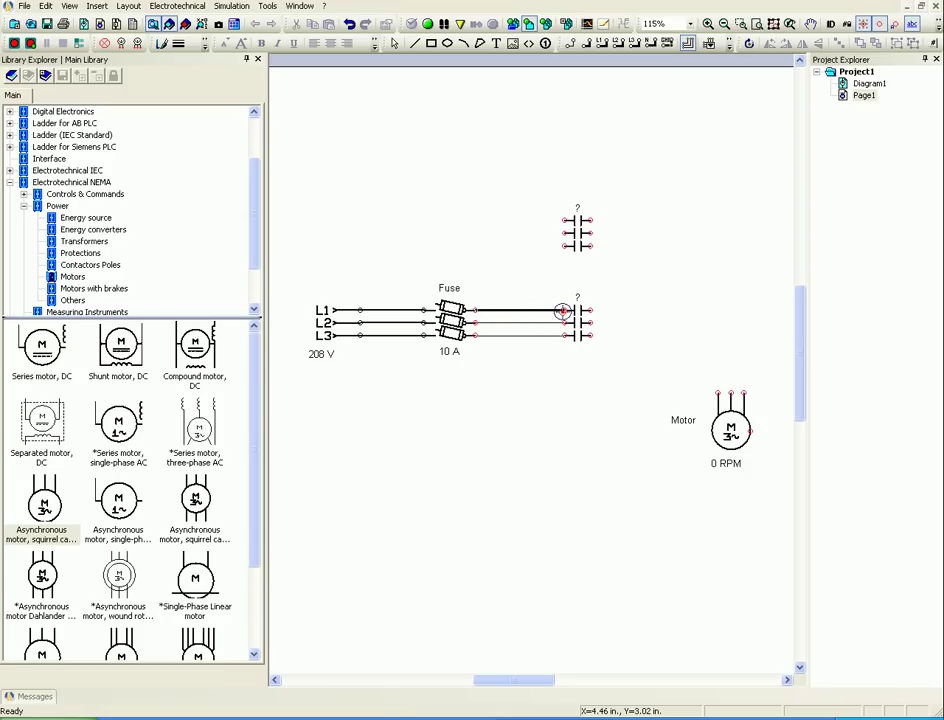
{"action": "left_click", "coordinate": [563, 311]}
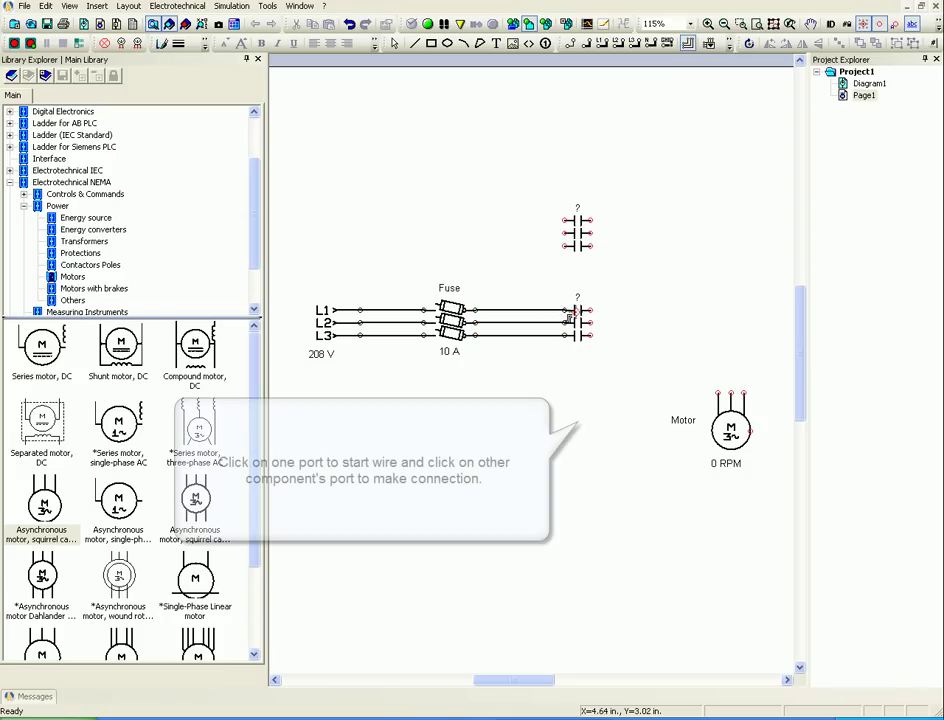
{"action": "left_click", "coordinate": [590, 310]}
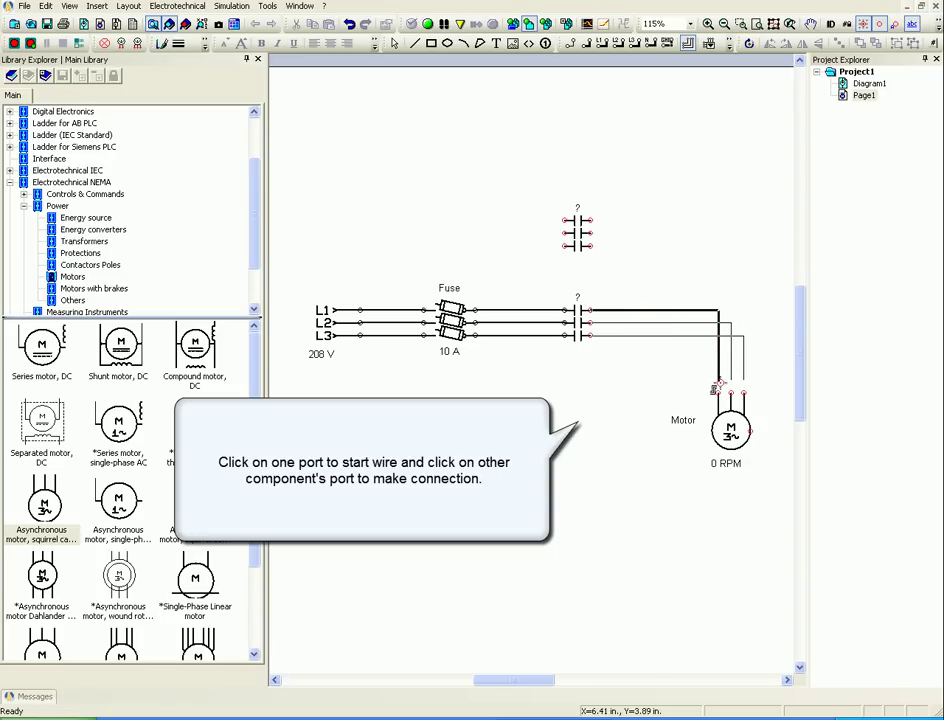
{"action": "left_click", "coordinate": [717, 392]}
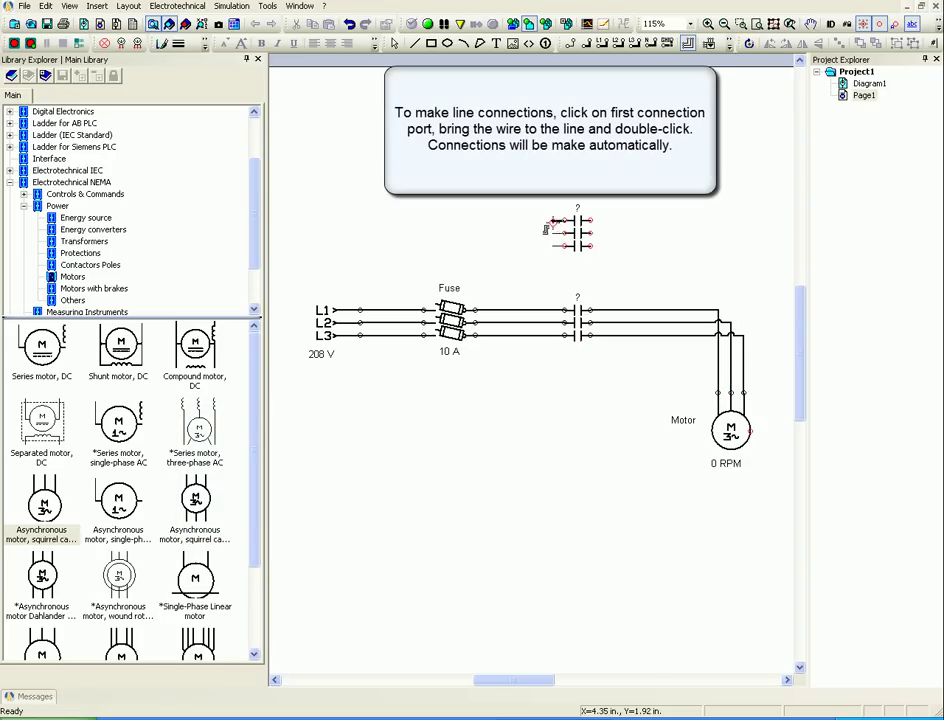
Tap the upper contactor's inputs and outputs onto lines L1–L3, in parallel with the lower contactor
{"action": "left_click", "coordinate": [565, 221]}
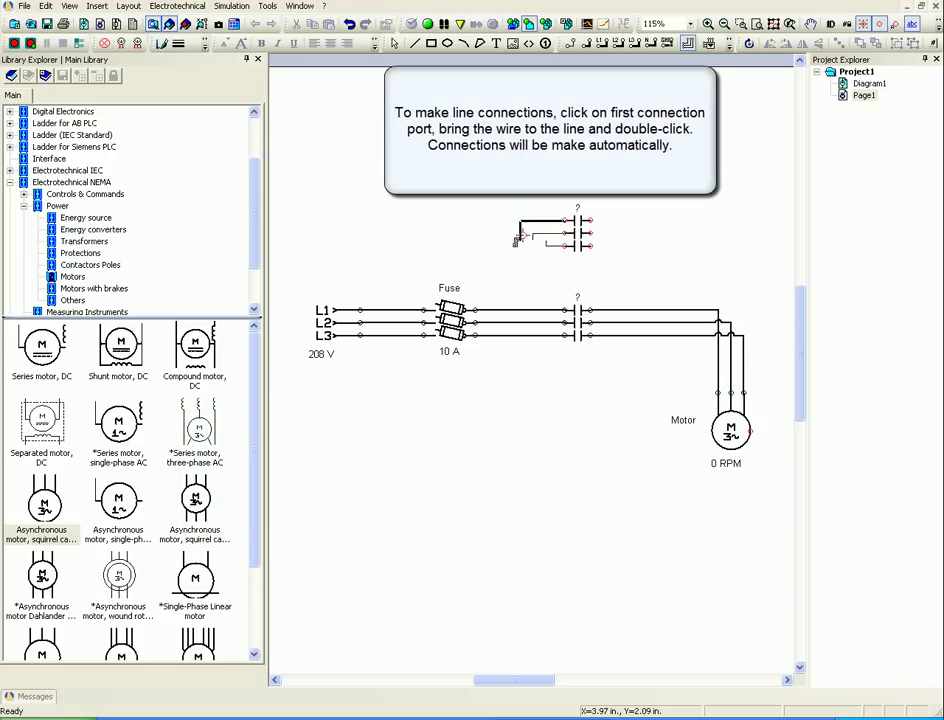
{"action": "double_click", "coordinate": [509, 312]}
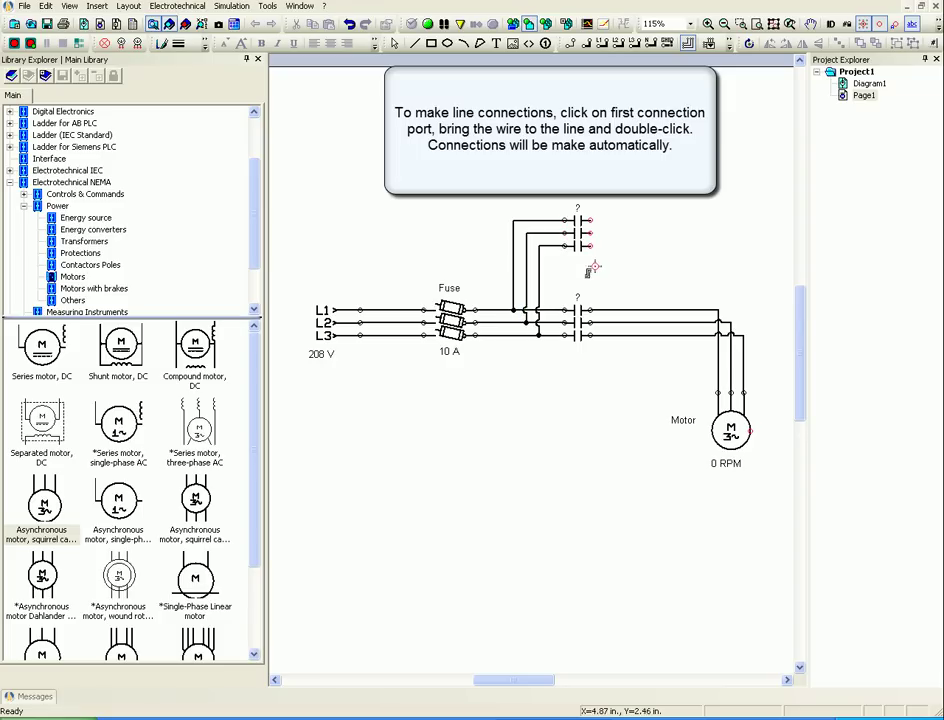
{"action": "left_click", "coordinate": [592, 224]}
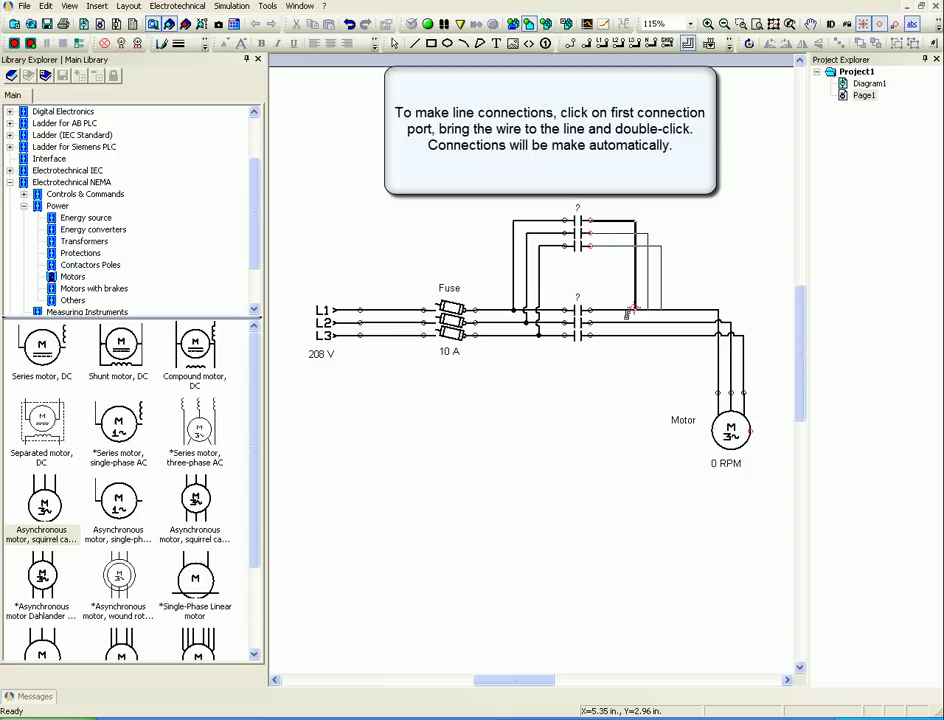
{"action": "double_click", "coordinate": [634, 309]}
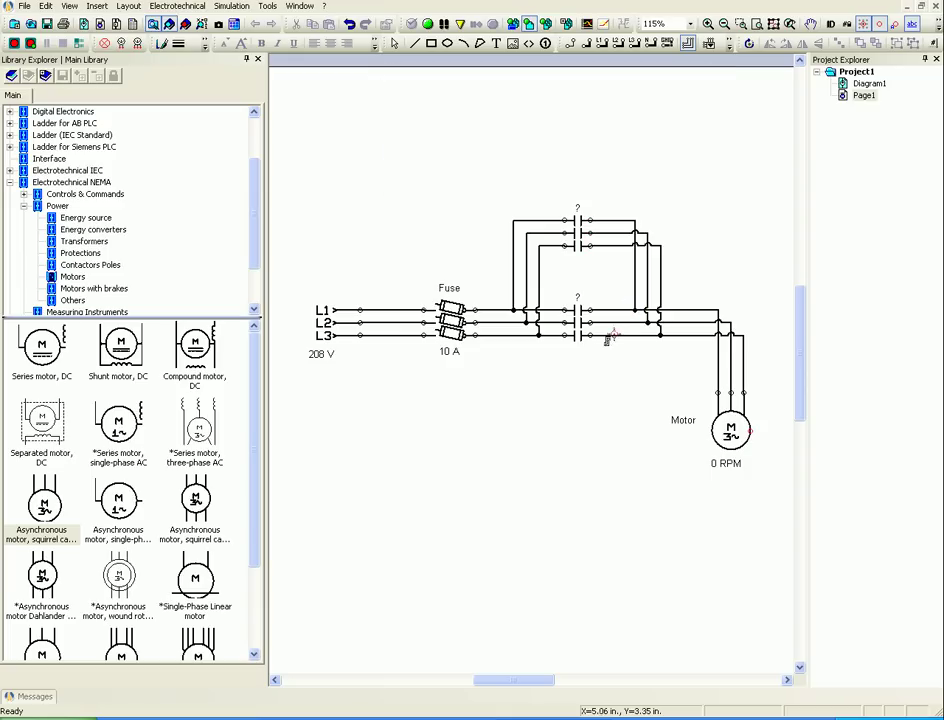
{"action": "right_click", "coordinate": [498, 371]}
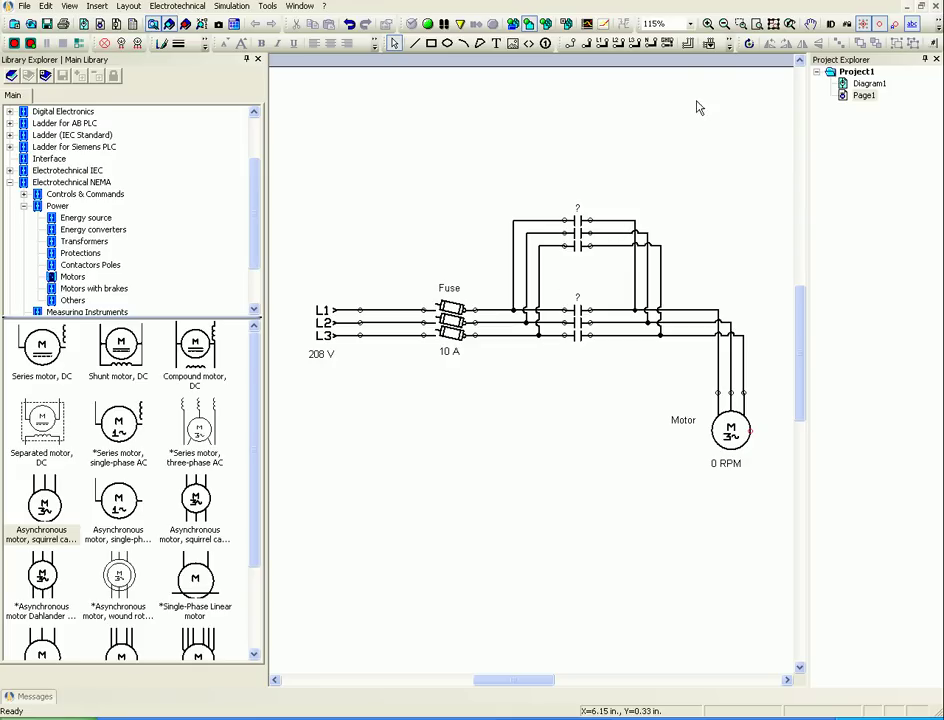
Swap two upper-contactor output wires between the middle and bottom lines to reverse the motor's phase order
{"action": "left_click", "coordinate": [707, 23]}
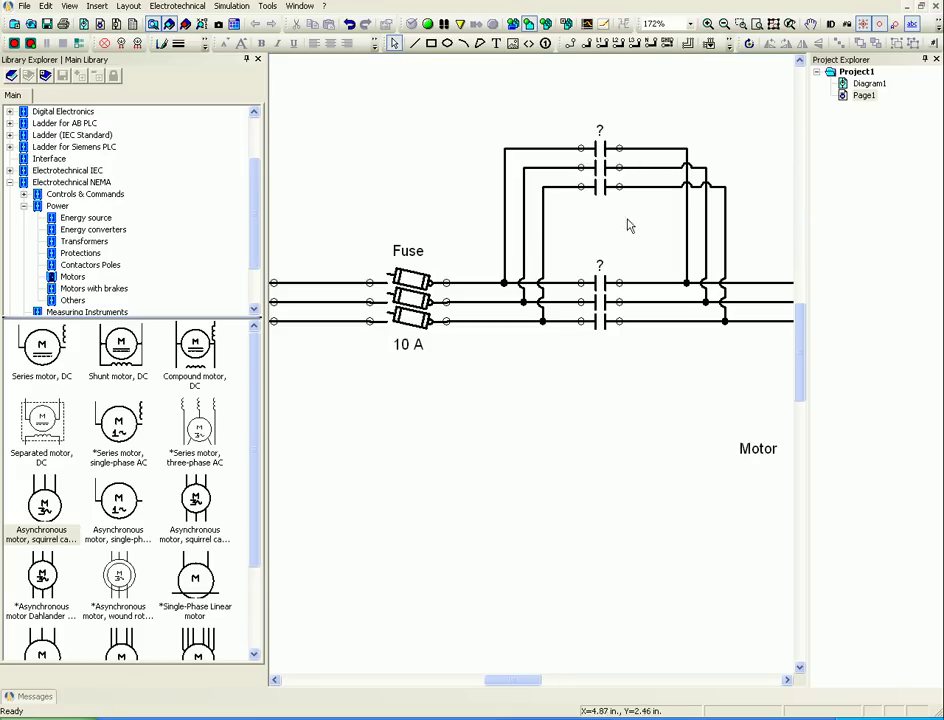
{"action": "left_click_drag", "start_coordinate": [603, 404], "coordinate": [507, 503]}
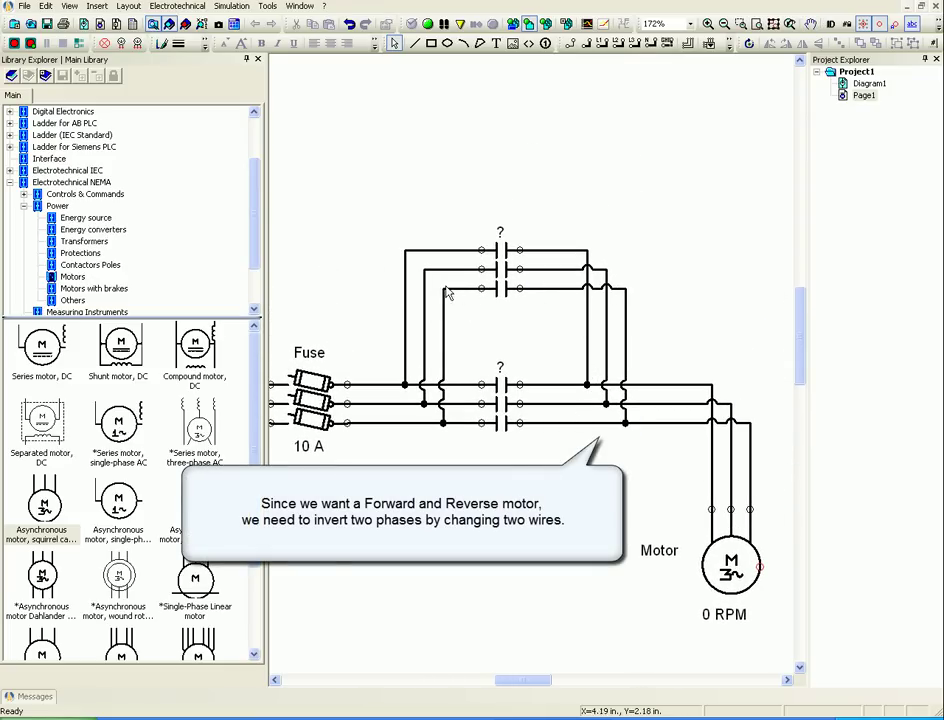
{"action": "left_click", "coordinate": [587, 333]}
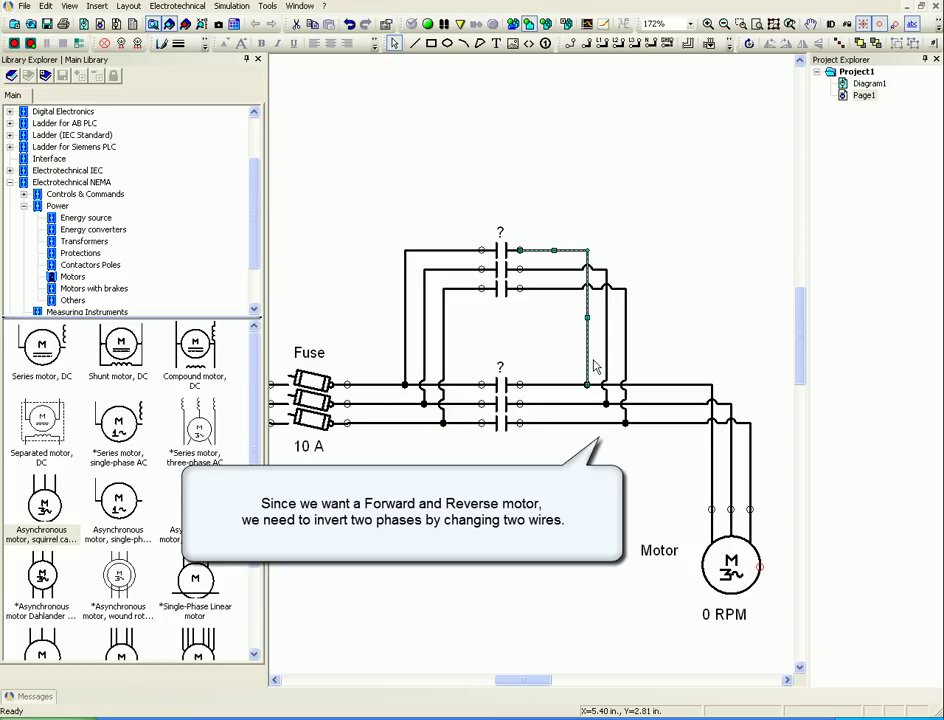
{"action": "left_click_drag", "start_coordinate": [588, 385], "coordinate": [588, 422]}
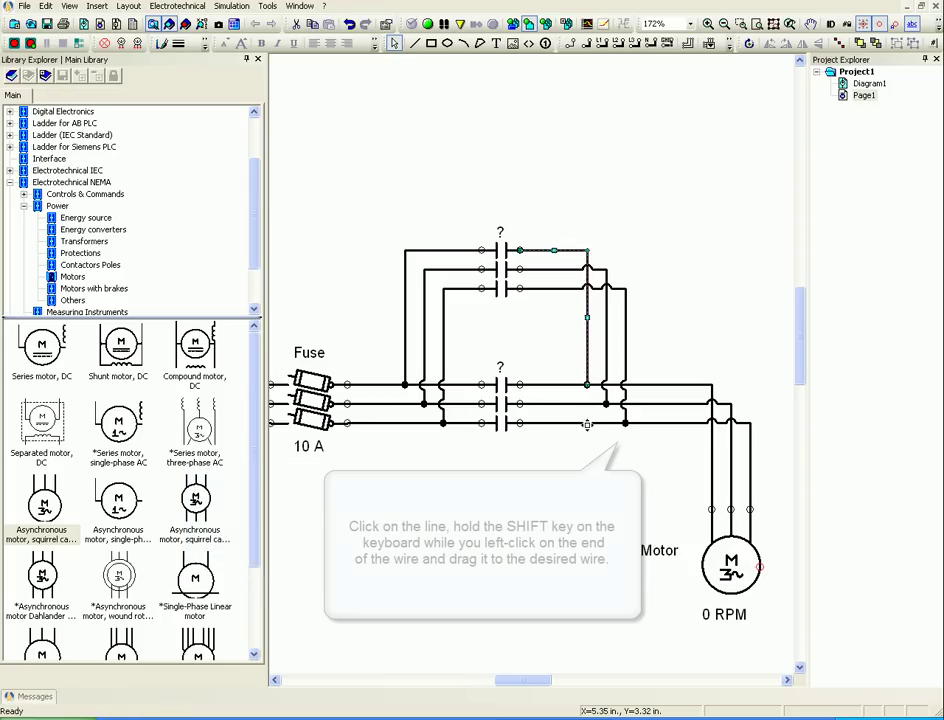
{"action": "left_click", "coordinate": [624, 368]}
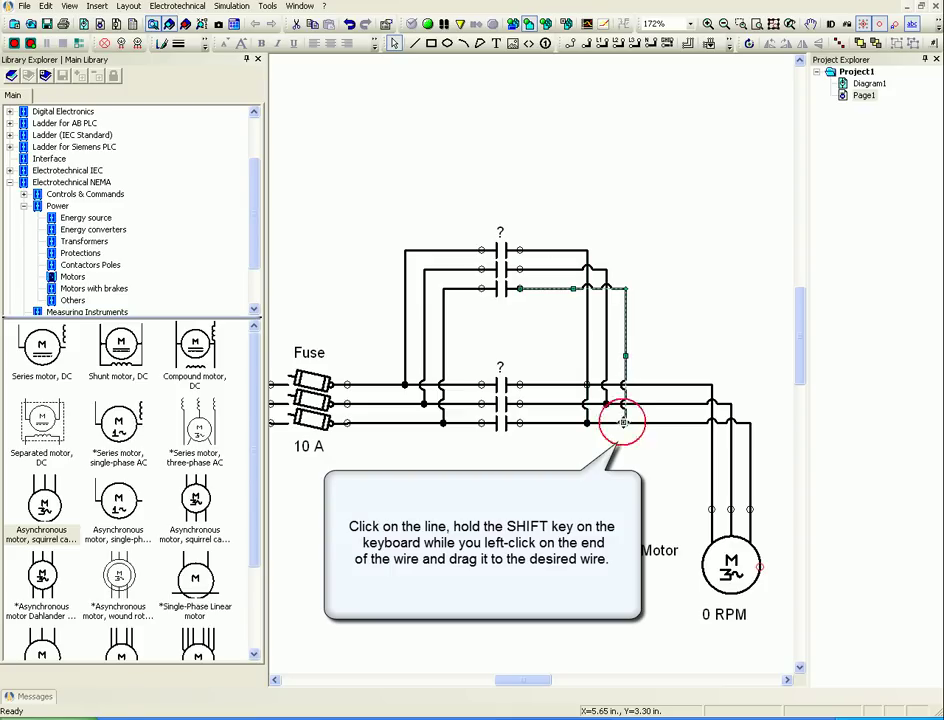
{"action": "left_click_drag", "start_coordinate": [624, 421], "coordinate": [626, 384]}
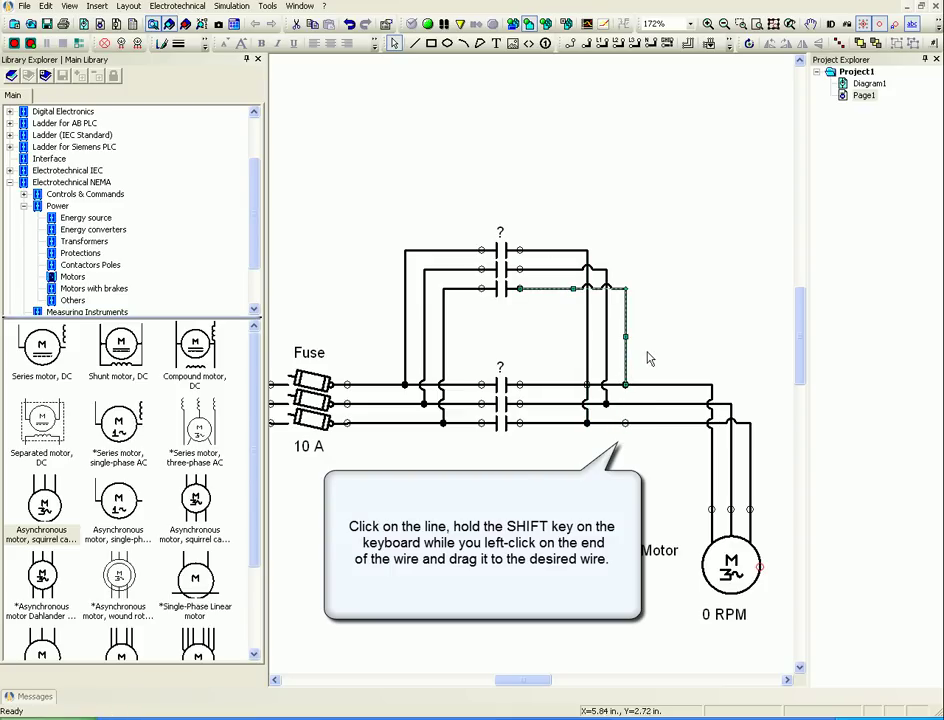
{"action": "left_click", "coordinate": [649, 354]}
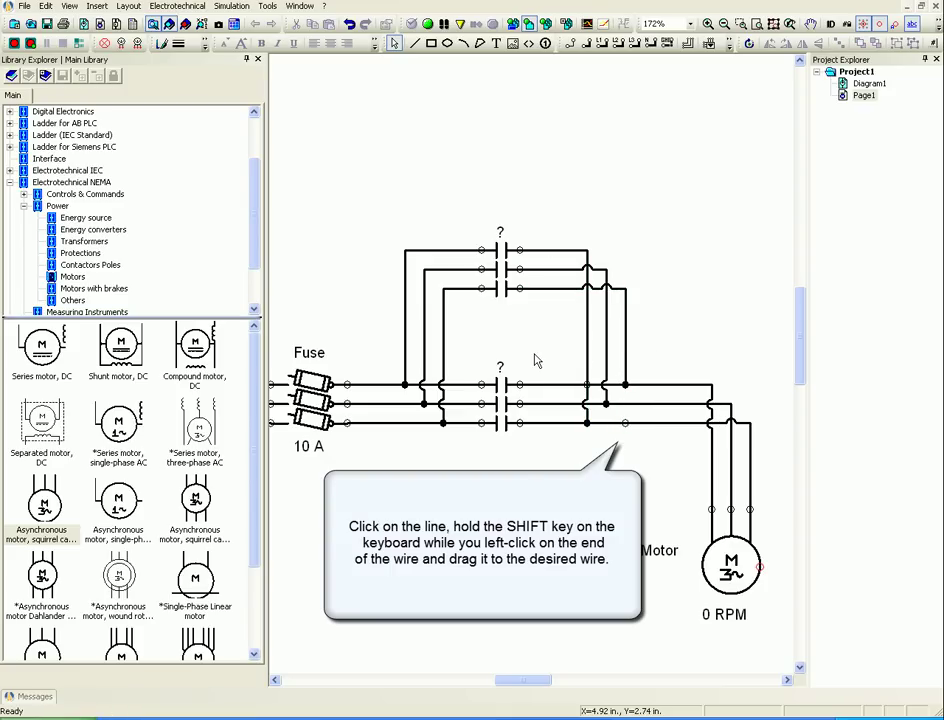
{"action": "left_click", "coordinate": [775, 28]}
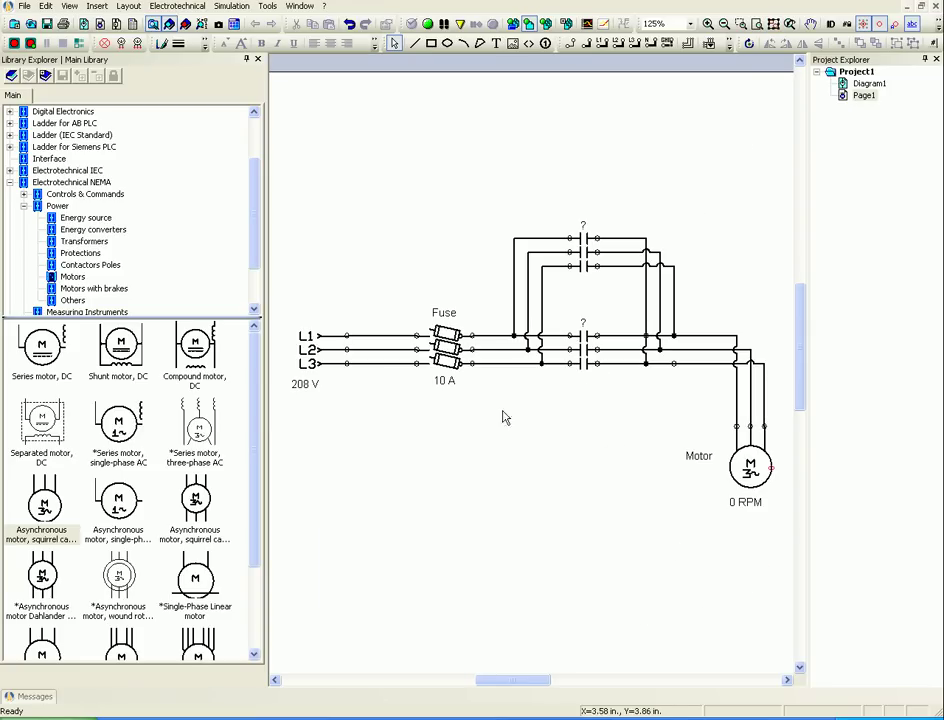
Place a two-winding transformer by the supply and wire its primary across lines L1 and L3
{"action": "left_click", "coordinate": [72, 242]}
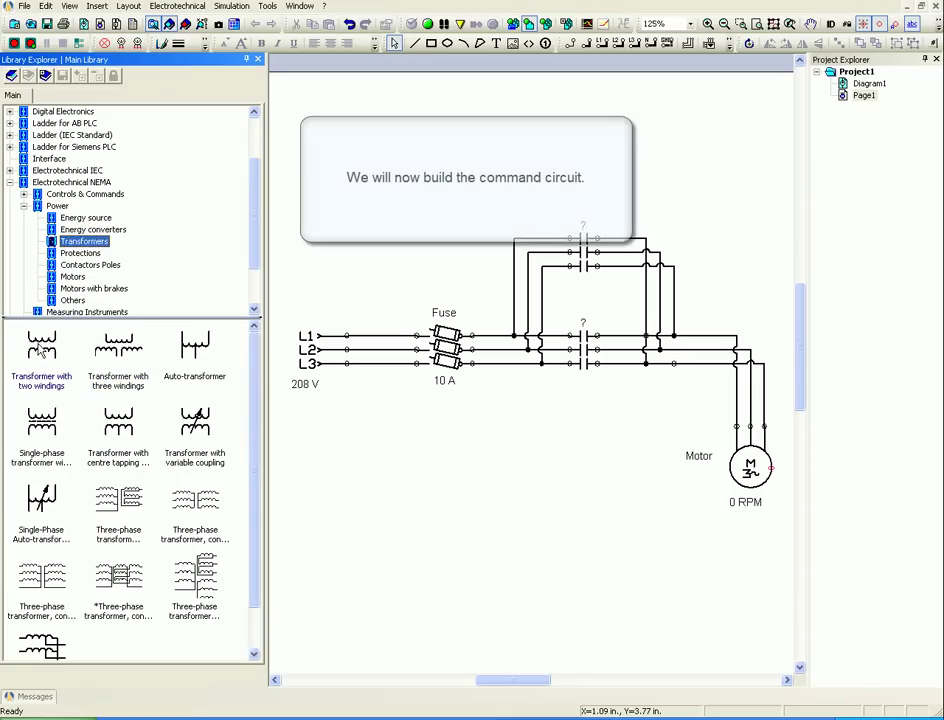
{"action": "left_click_drag", "start_coordinate": [42, 347], "coordinate": [359, 332]}
{"action": "left_click_drag", "start_coordinate": [386, 391], "coordinate": [390, 349]}
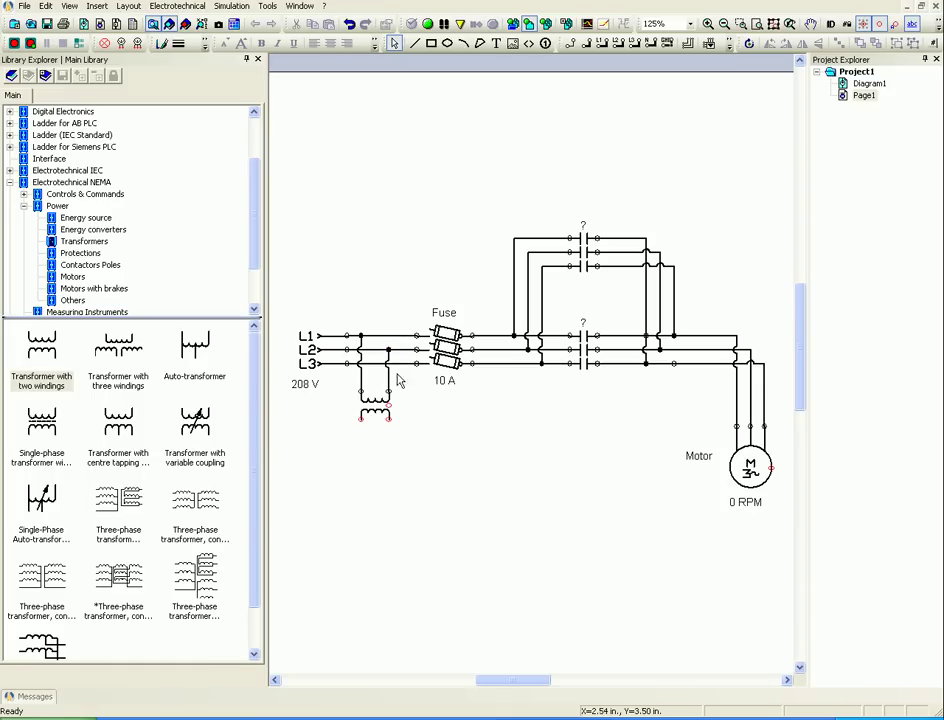
Add a normally-open toggle switch tagged Start below the fuses, with a two-position switch beside it
{"action": "left_click", "coordinate": [24, 206]}
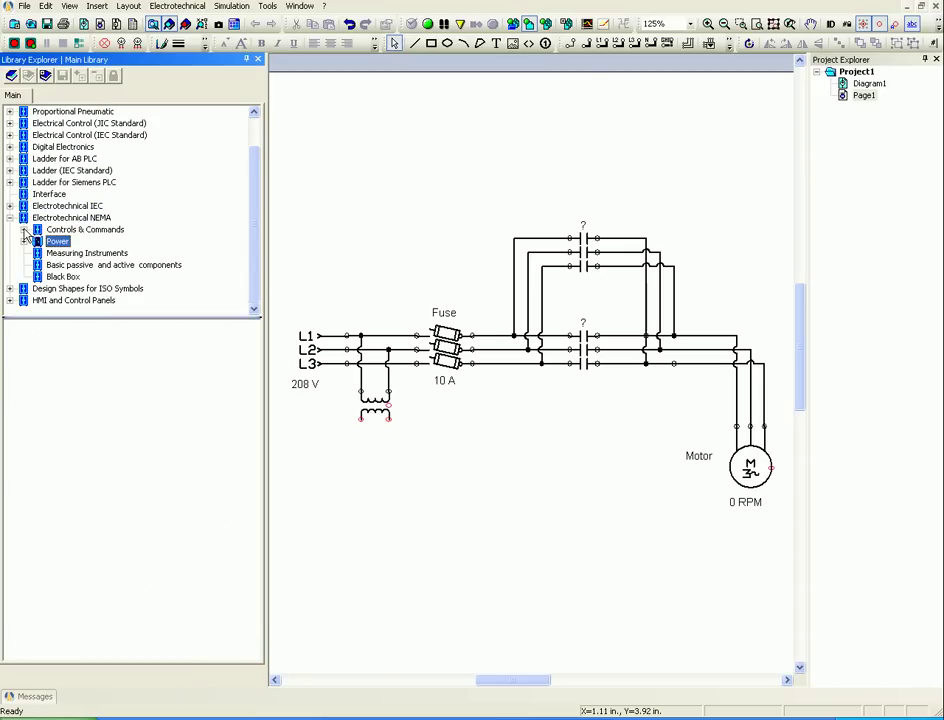
{"action": "left_click", "coordinate": [25, 228]}
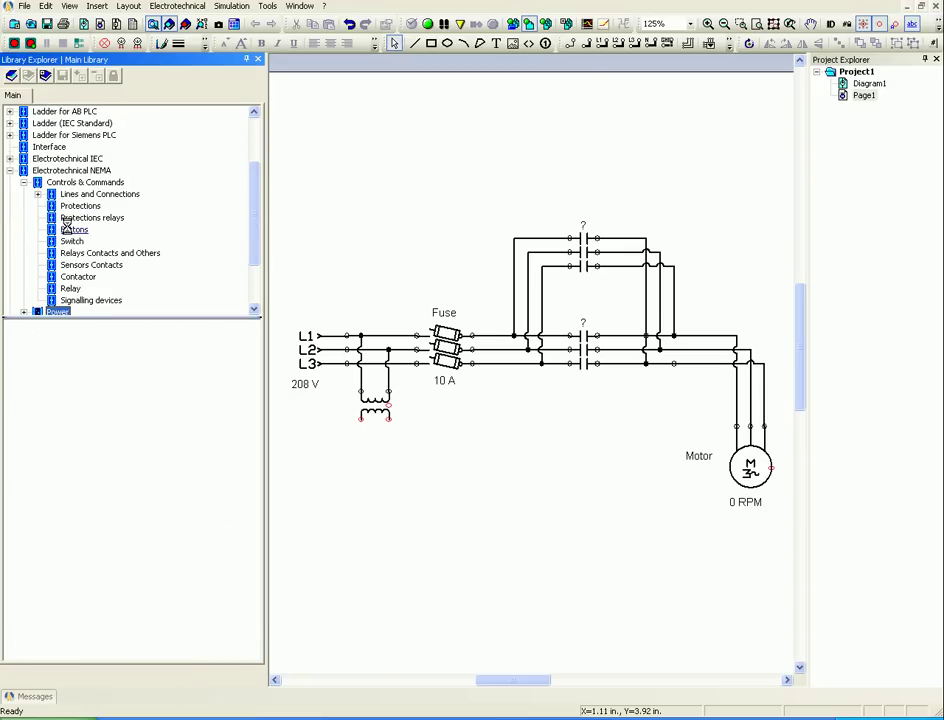
{"action": "left_click", "coordinate": [70, 229]}
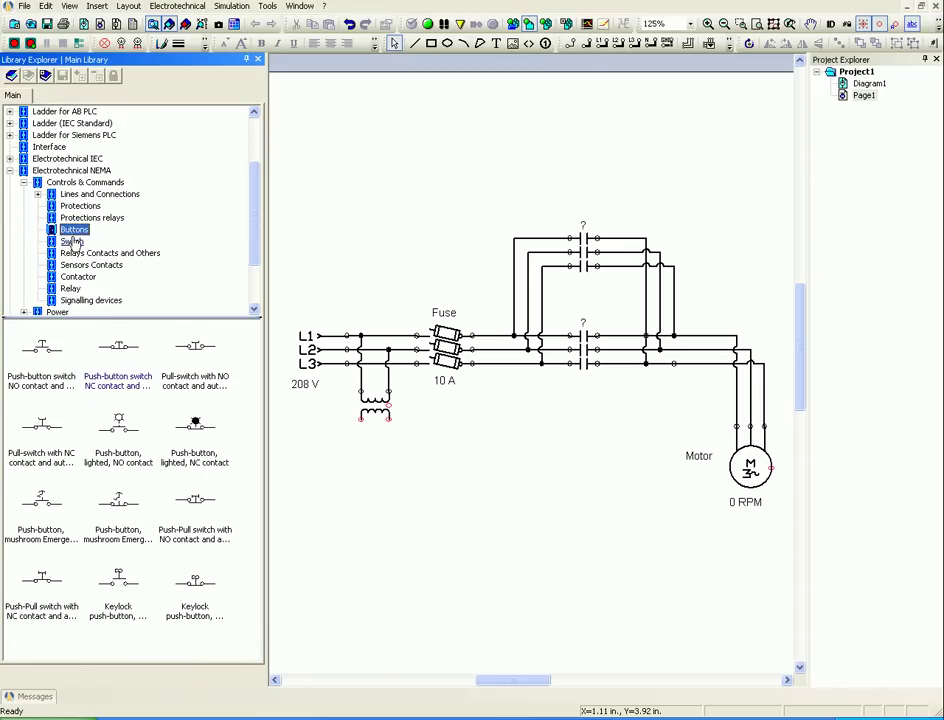
{"action": "left_click", "coordinate": [72, 241]}
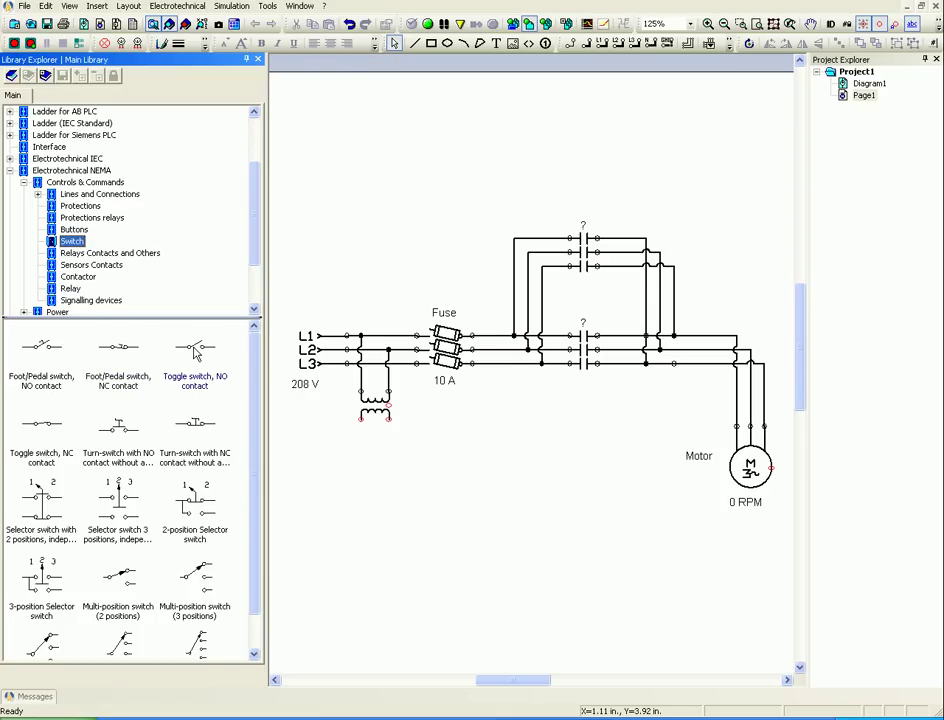
{"action": "left_click_drag", "start_coordinate": [195, 350], "coordinate": [427, 452]}
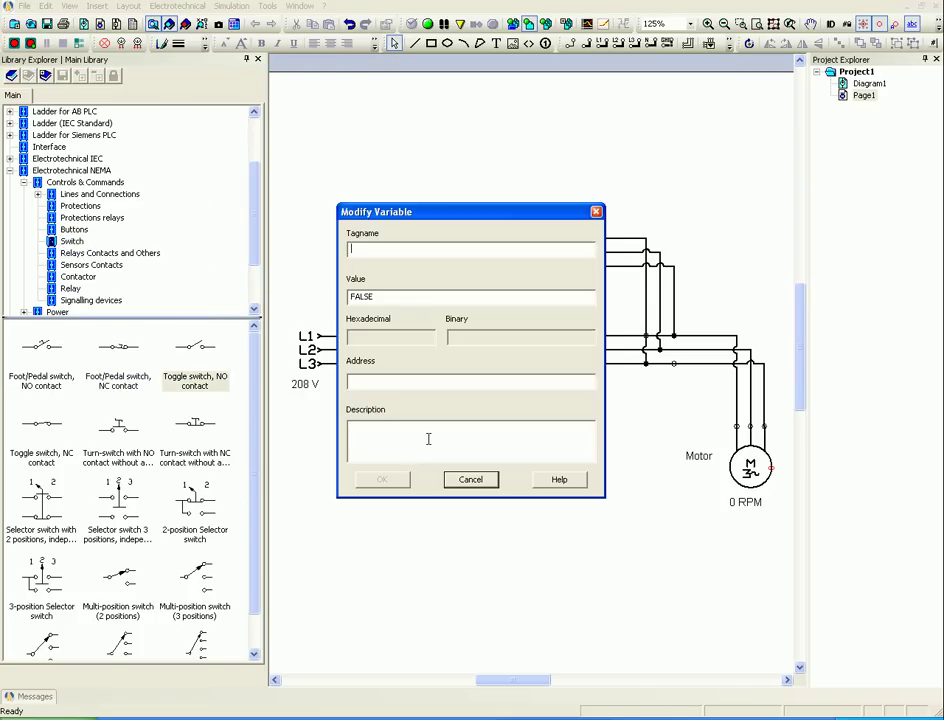
{"action": "type", "text": "St"}
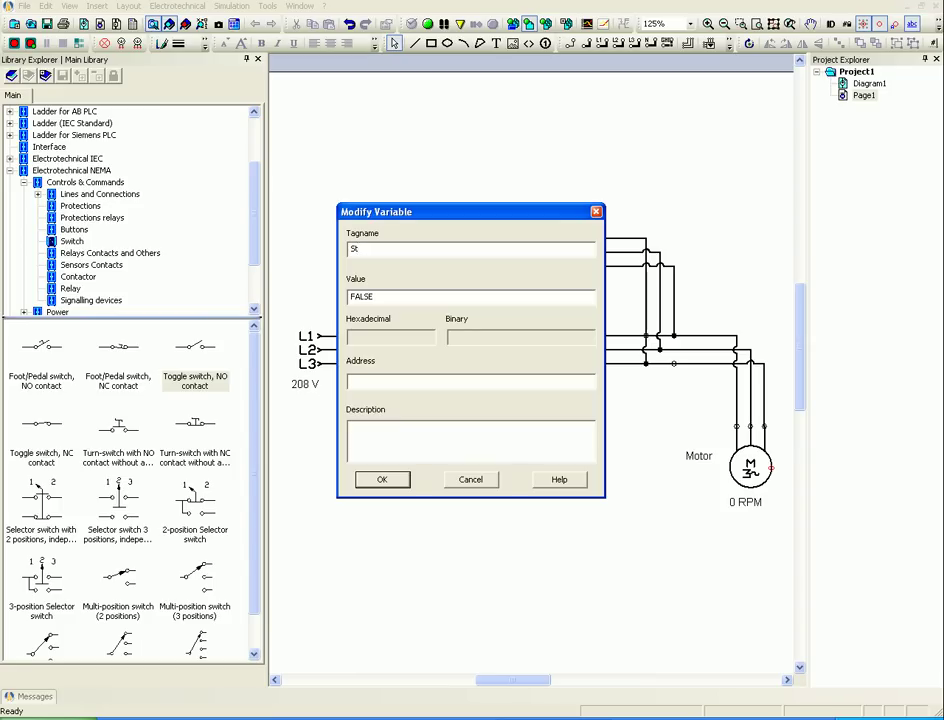
{"action": "type", "text": "art"}
{"action": "key", "text": "Return"}
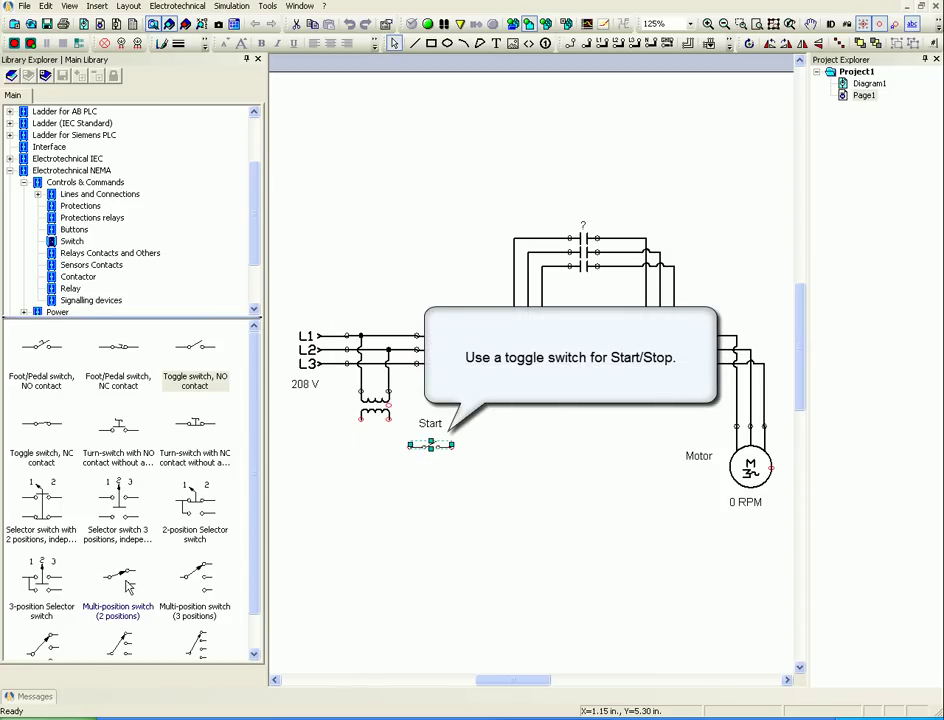
{"action": "left_click_drag", "start_coordinate": [127, 585], "coordinate": [482, 449]}
{"action": "left_click", "coordinate": [470, 490]}
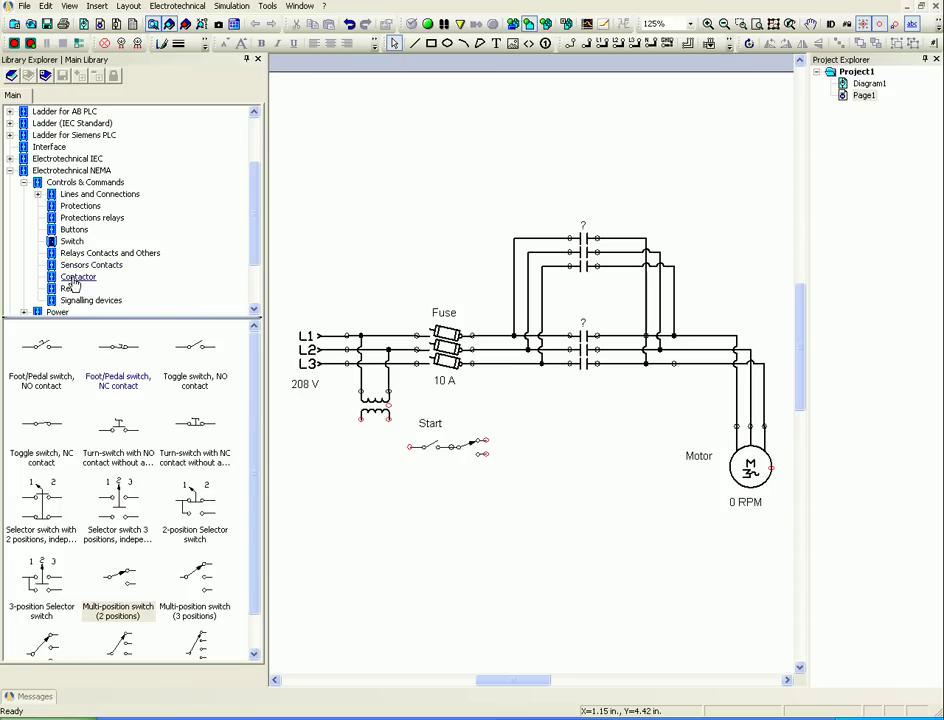
Place an AC contactor coil tagged Forward to the right of the Start switch
{"action": "left_click", "coordinate": [76, 277]}
{"action": "left_click_drag", "start_coordinate": [119, 345], "coordinate": [532, 440]}
{"action": "type", "text": "F"}
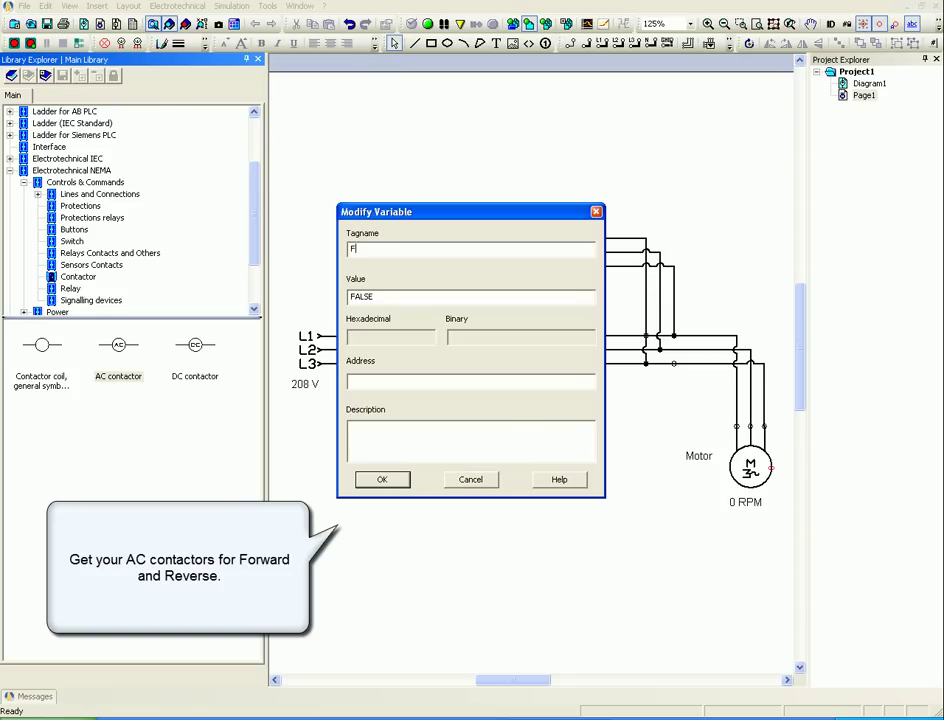
{"action": "type", "text": "orward"}
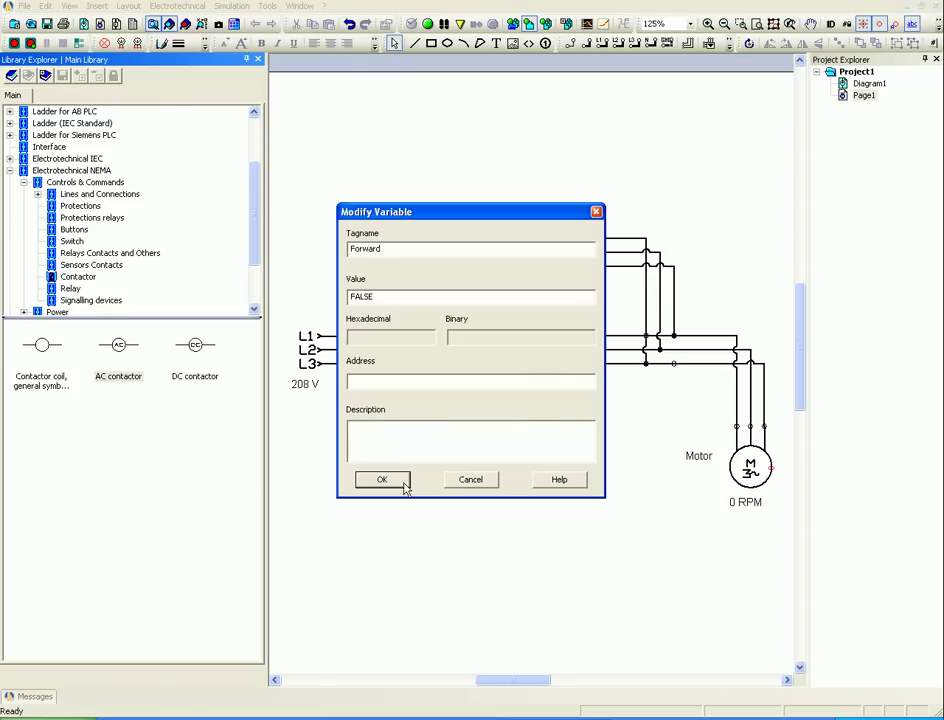
{"action": "left_click", "coordinate": [399, 486]}
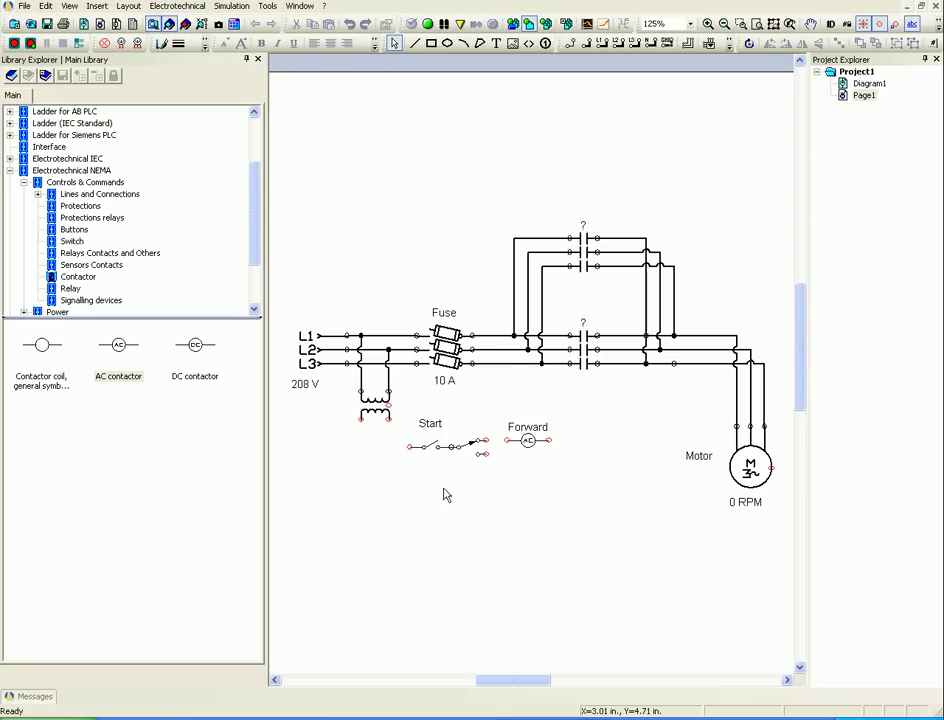
Place a second AC contactor coil tagged Reverse below Forward
{"action": "left_click_drag", "start_coordinate": [121, 354], "coordinate": [530, 504]}
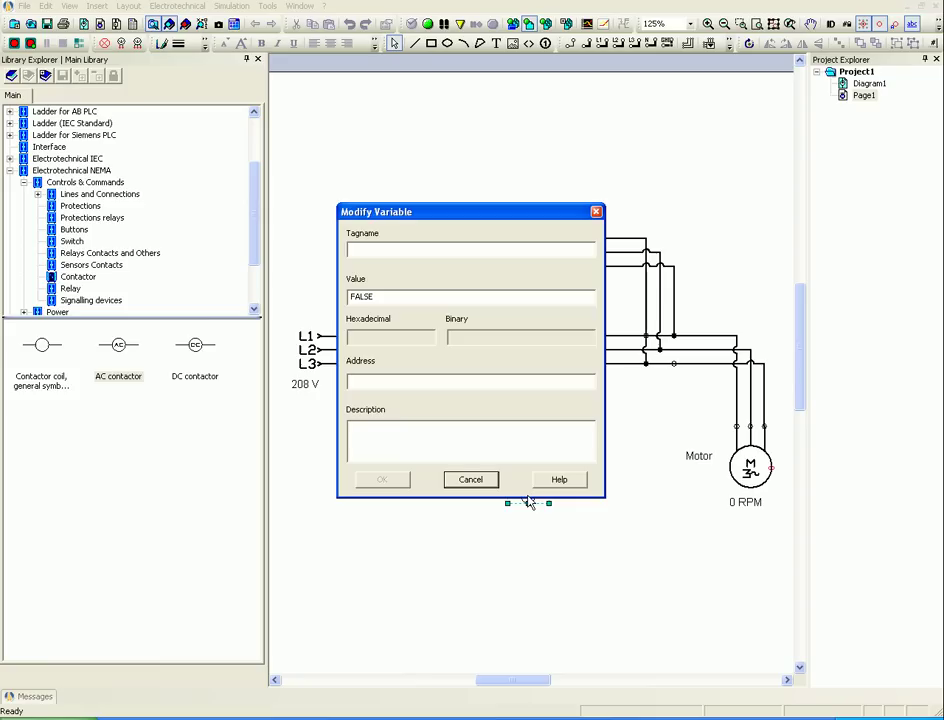
{"action": "type", "text": "Reverse"}
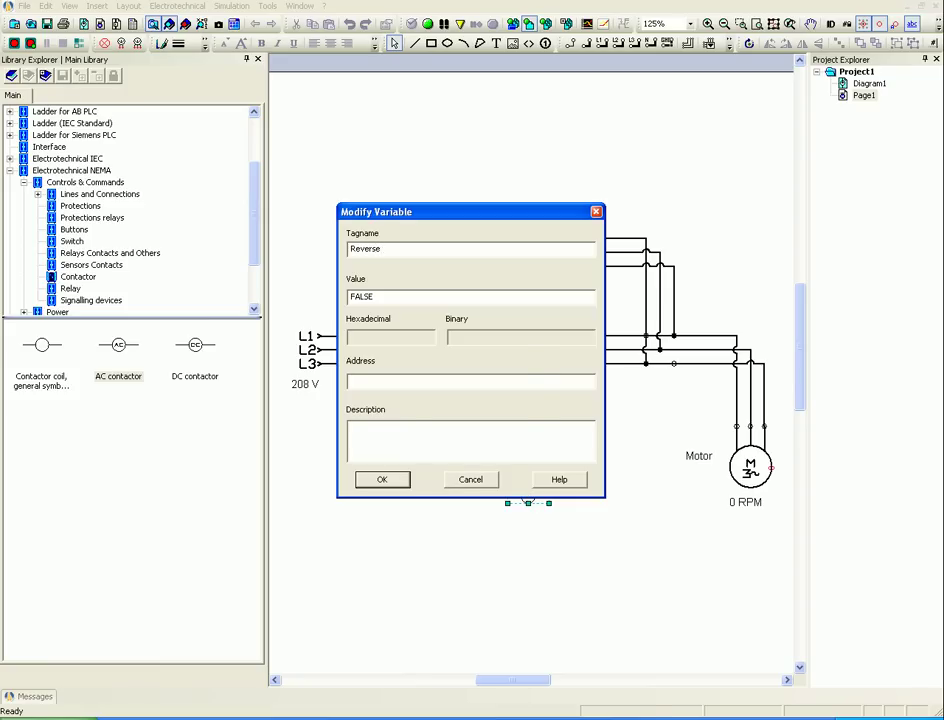
{"action": "key", "text": "Return"}
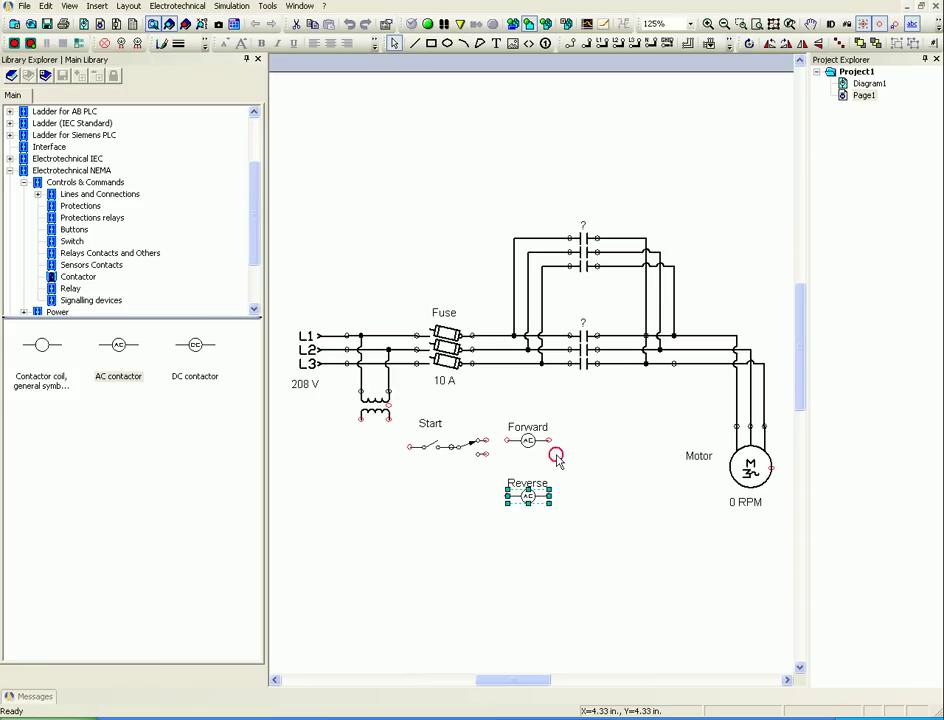
{"action": "left_click", "coordinate": [540, 463]}
Wire Start to the Forward coil, both coils to the return wire, and Start to the transformer secondary
{"action": "mouse_move", "coordinate": [486, 441]}
{"action": "left_mouse_down"}
{"action": "mouse_move", "coordinate": [506, 441]}
{"action": "mouse_move", "coordinate": [487, 552]}
{"action": "mouse_move", "coordinate": [505, 494]}
{"action": "left_mouse_up"}
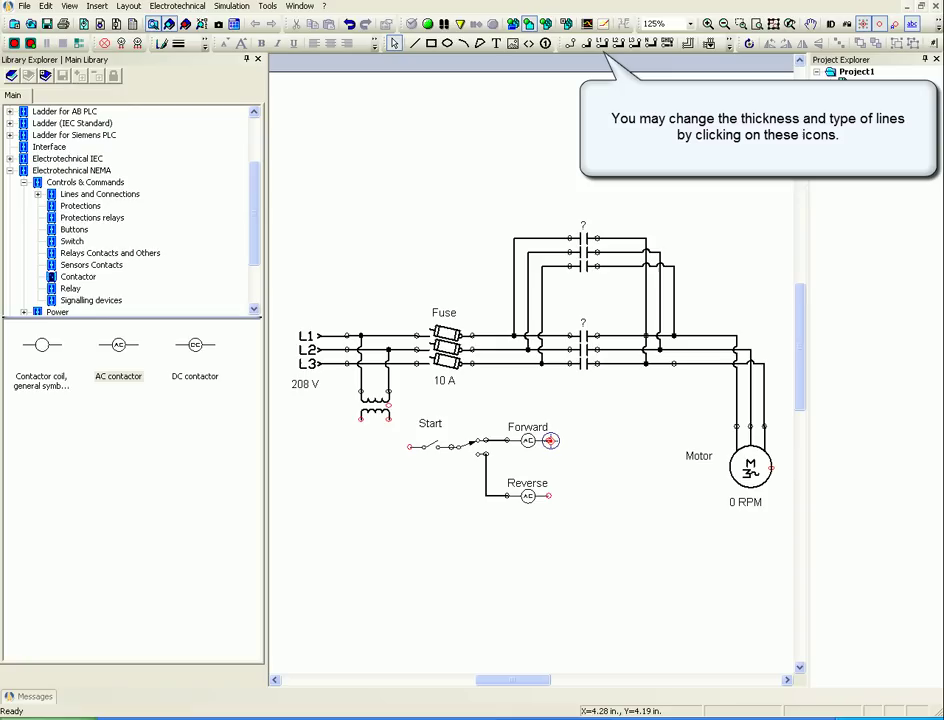
{"action": "mouse_move", "coordinate": [551, 440]}
{"action": "left_mouse_down"}
{"action": "mouse_move", "coordinate": [573, 444]}
{"action": "mouse_move", "coordinate": [574, 560]}
{"action": "mouse_move", "coordinate": [393, 557]}
{"action": "mouse_move", "coordinate": [378, 554]}
{"action": "mouse_move", "coordinate": [361, 418]}
{"action": "left_mouse_up"}
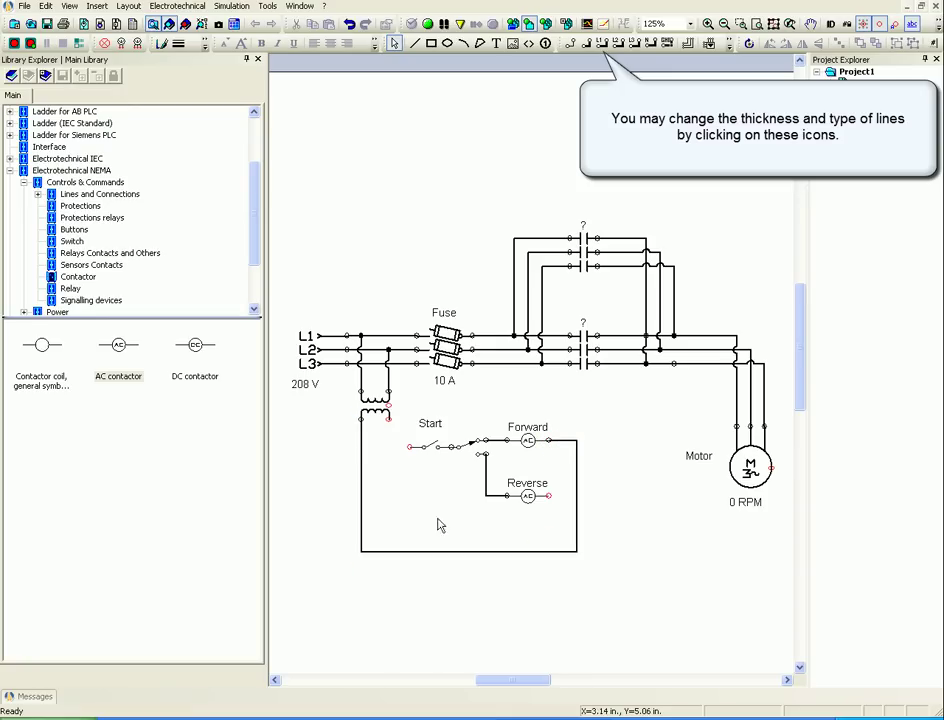
{"action": "left_click_drag", "start_coordinate": [548, 496], "coordinate": [576, 496]}
{"action": "mouse_move", "coordinate": [410, 447]}
{"action": "left_mouse_down"}
{"action": "mouse_move", "coordinate": [382, 443]}
{"action": "mouse_move", "coordinate": [389, 419]}
{"action": "left_mouse_up"}
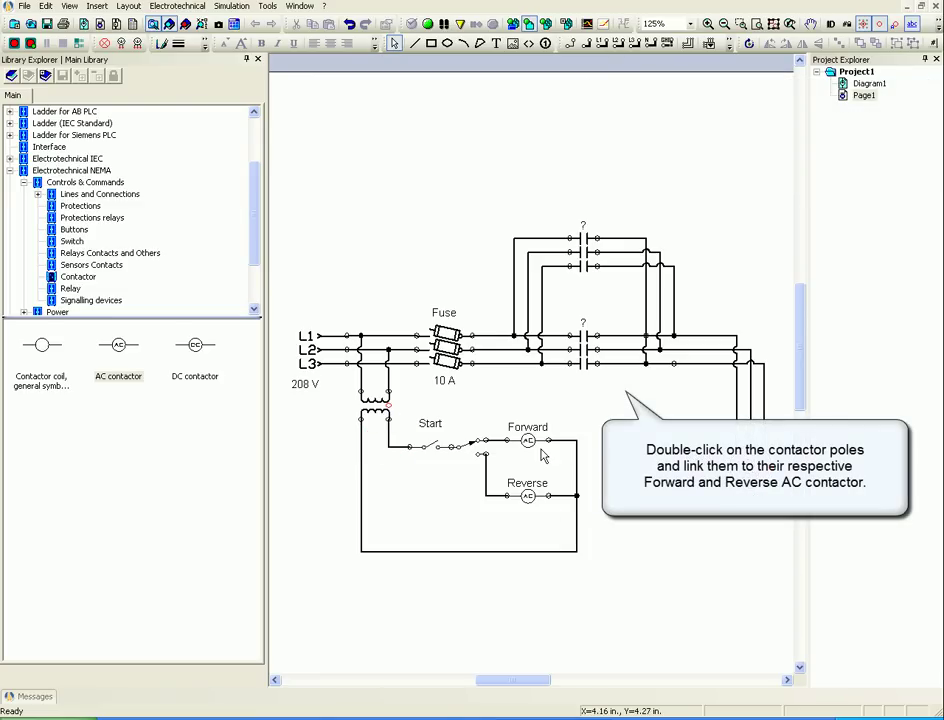
Link the lower 3-pole contacts to the Forward contactor and save
{"action": "double_click", "coordinate": [582, 352]}
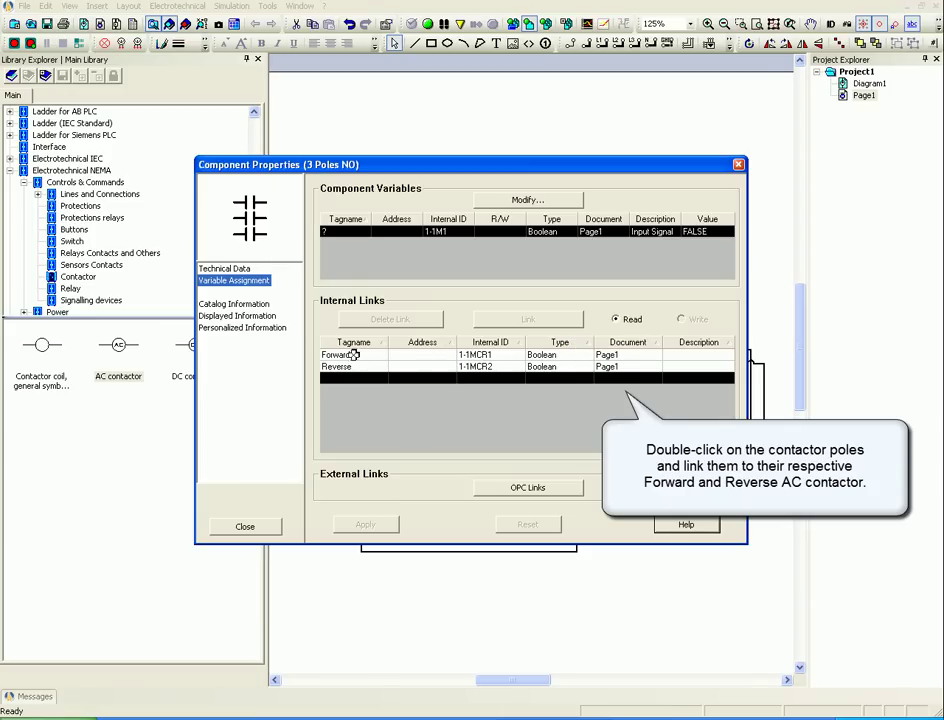
{"action": "left_click", "coordinate": [384, 356]}
{"action": "left_click", "coordinate": [480, 320]}
{"action": "left_click", "coordinate": [274, 524]}
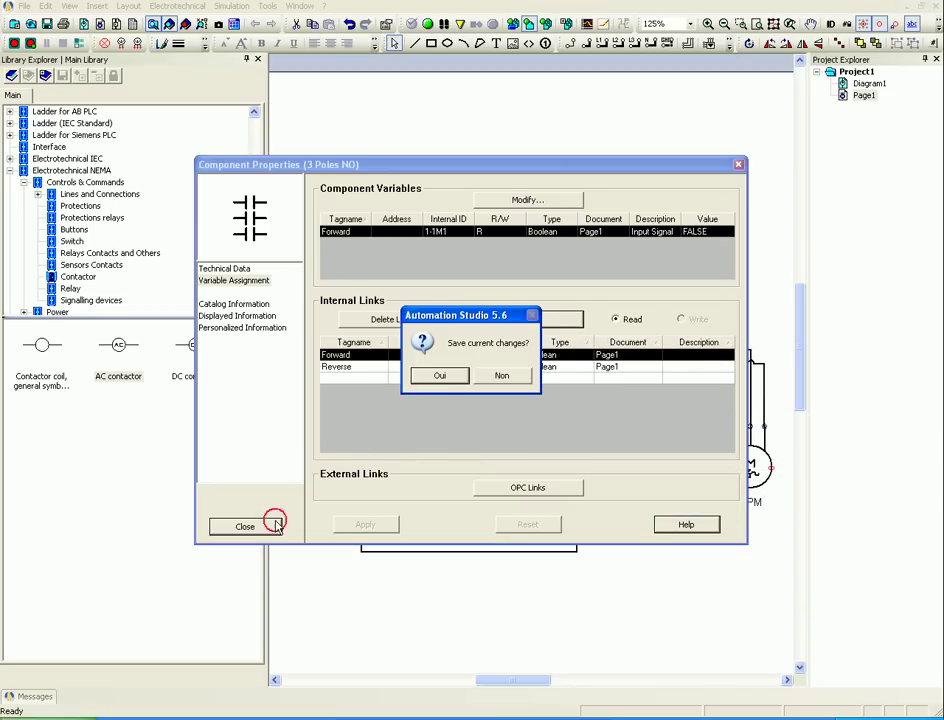
{"action": "left_click", "coordinate": [440, 376]}
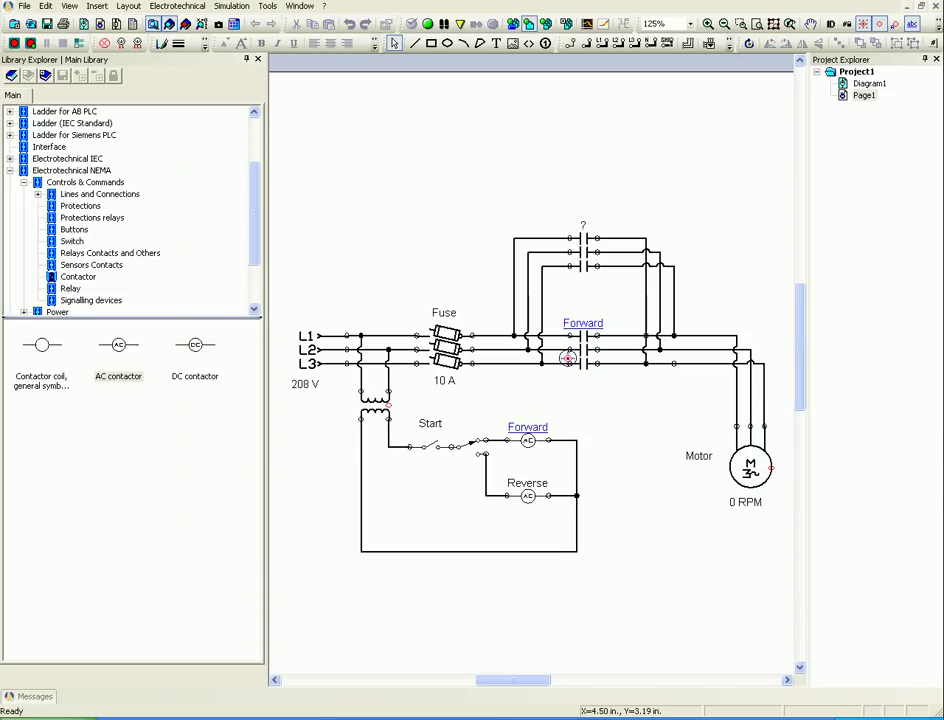
Link the upper 3-pole contacts to the Reverse contactor
{"action": "double_click", "coordinate": [583, 254]}
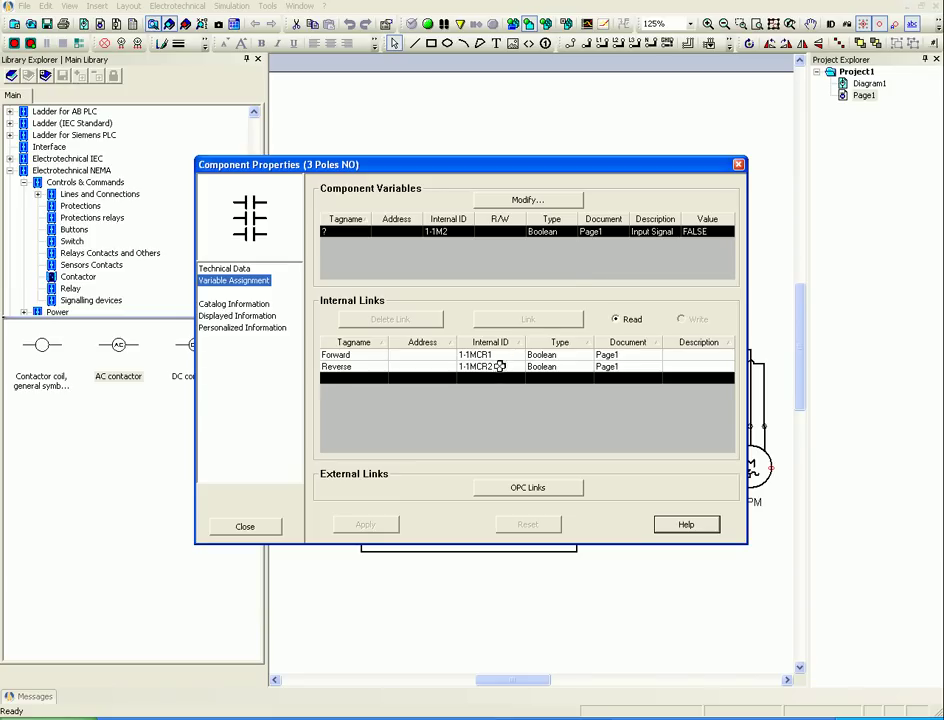
{"action": "left_click", "coordinate": [498, 367]}
{"action": "left_click", "coordinate": [370, 525]}
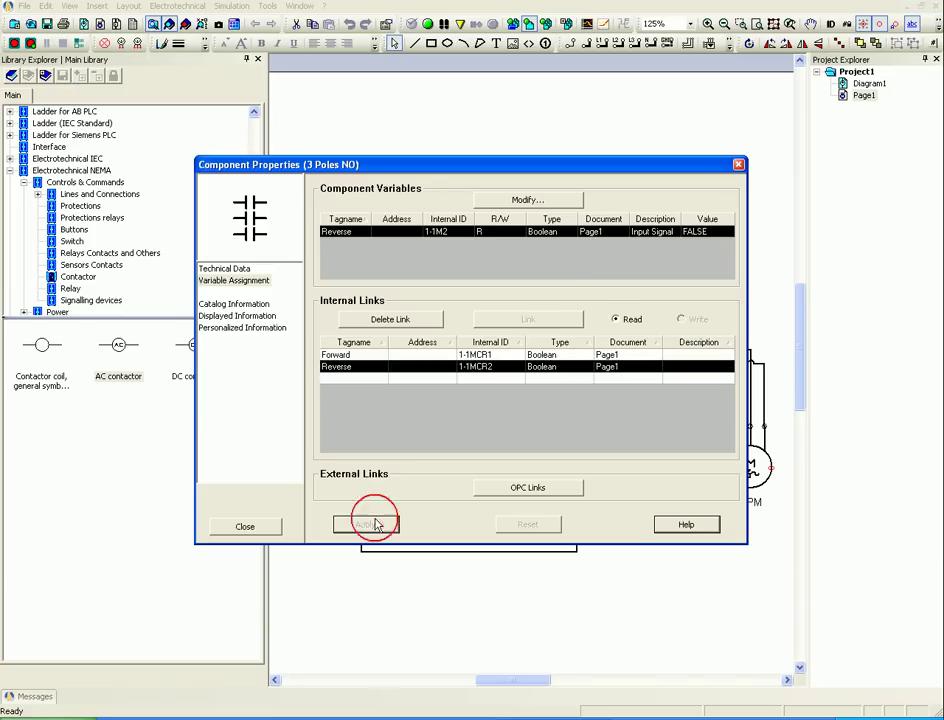
{"action": "left_click", "coordinate": [262, 527]}
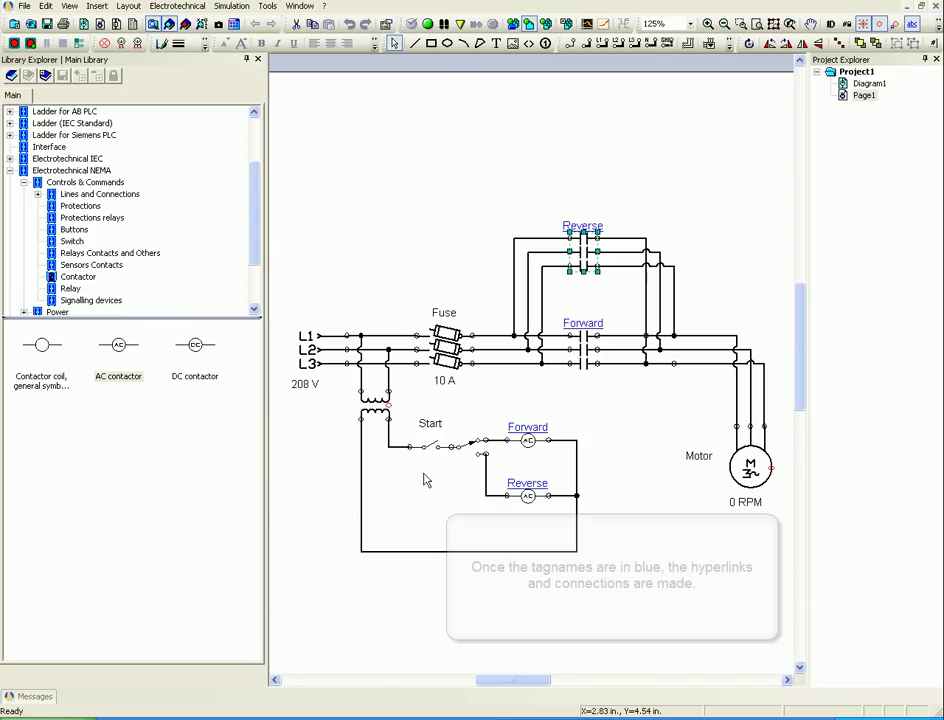
{"action": "left_click", "coordinate": [592, 401]}
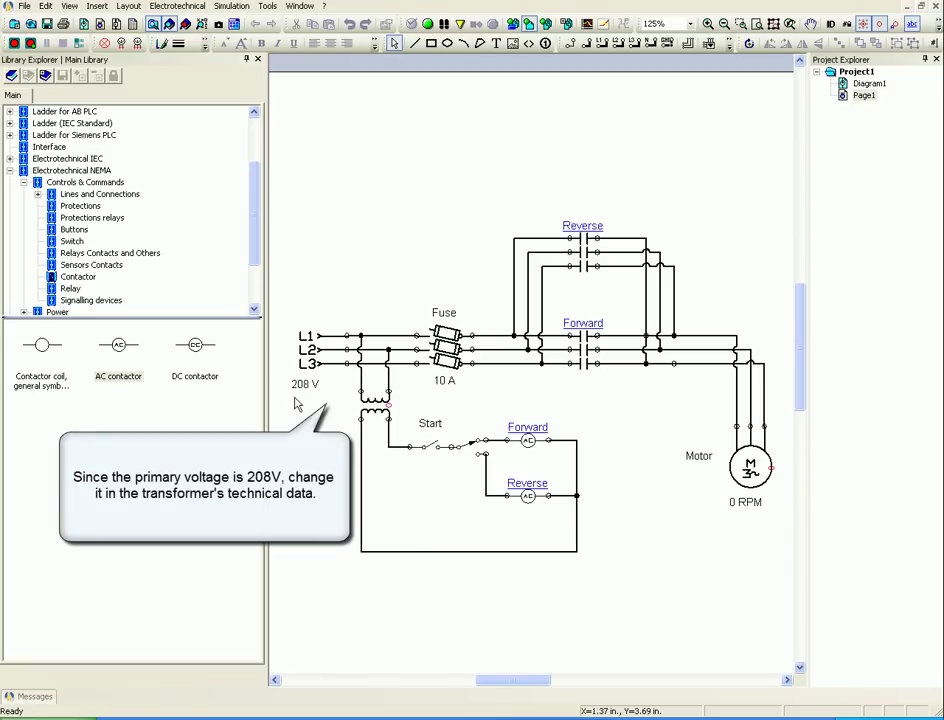
Change the transformer's Primary Voltage from 220 V to 208 V and apply it
{"action": "double_click", "coordinate": [378, 403]}
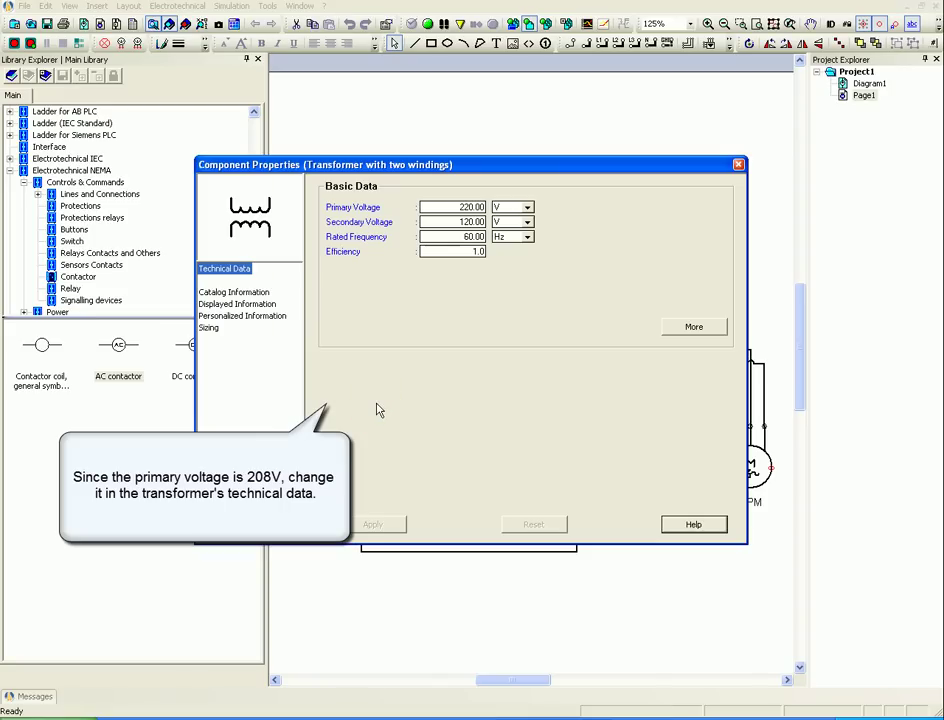
{"action": "double_click", "coordinate": [450, 208]}
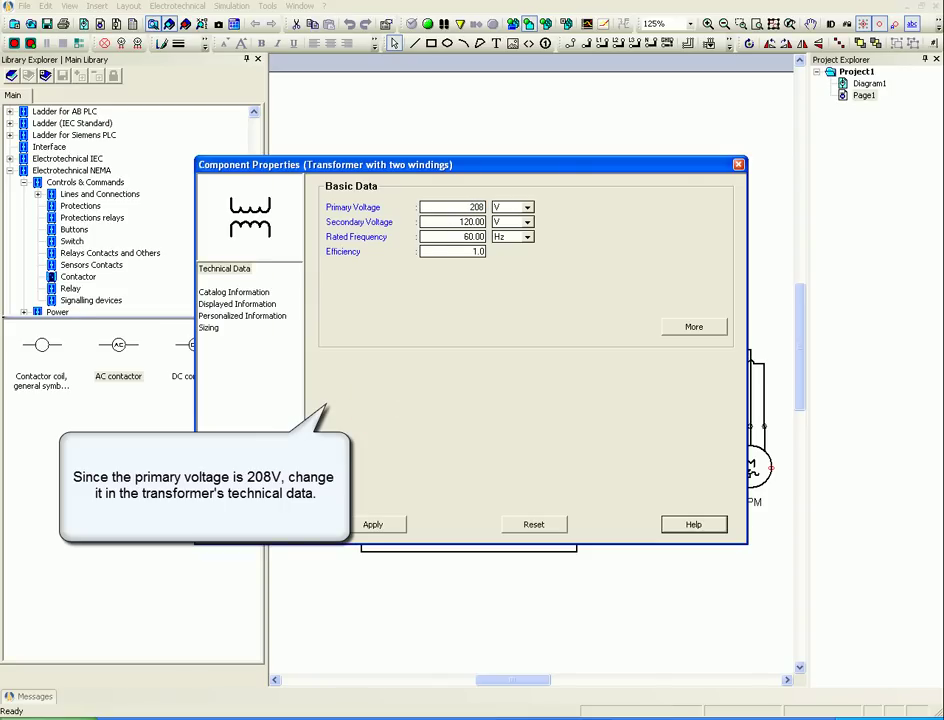
{"action": "left_click", "coordinate": [374, 524]}
{"action": "left_click", "coordinate": [263, 522]}
{"action": "left_click", "coordinate": [436, 512]}
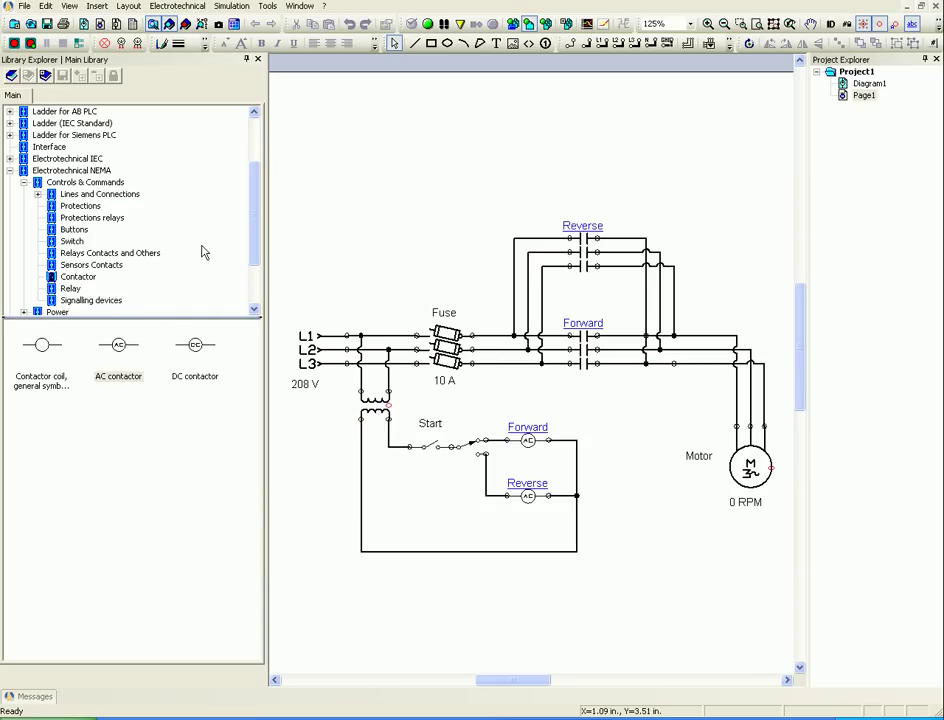
Place a NEMA Ammeter on the L1 line before the motor, then start the simulation
{"action": "scroll", "coordinate": [252, 235], "scroll_direction": "down", "scroll_amount": 2}
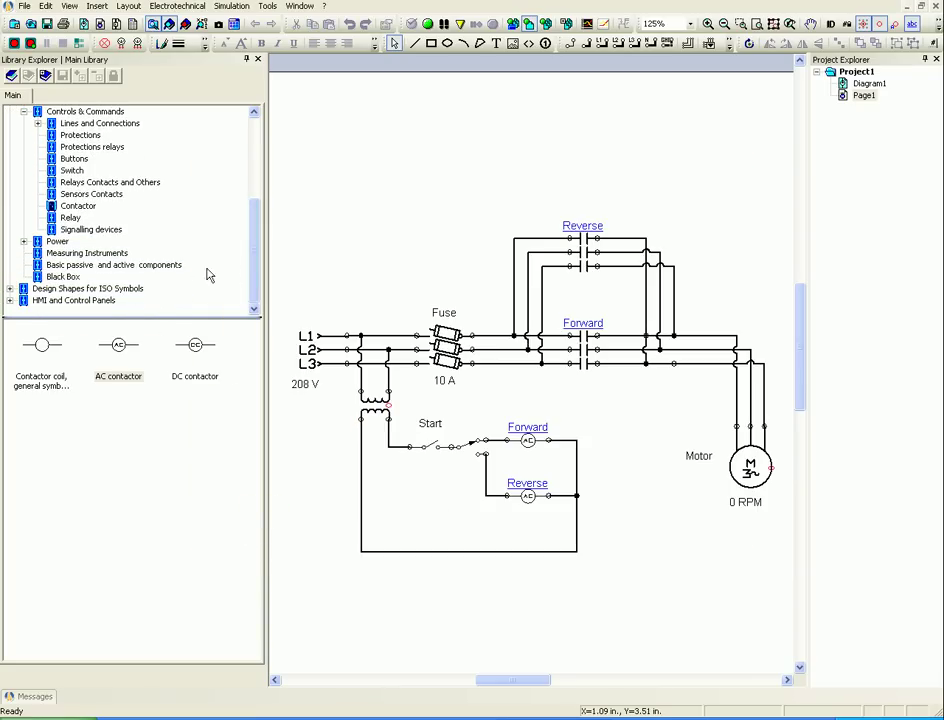
{"action": "left_click", "coordinate": [72, 253]}
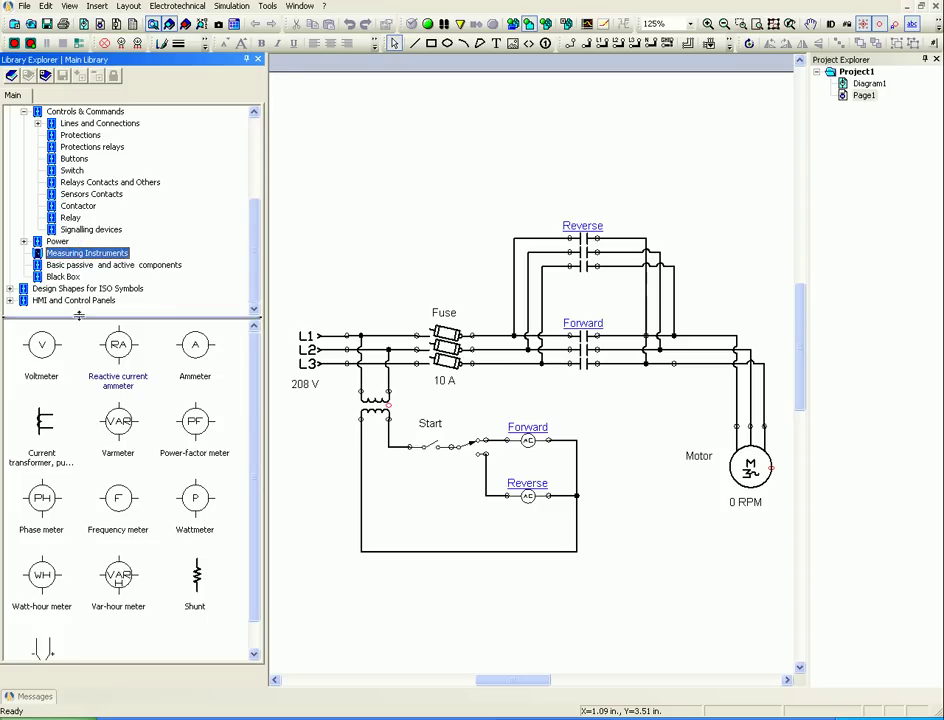
{"action": "left_click_drag", "start_coordinate": [195, 345], "coordinate": [297, 415]}
{"action": "left_click_drag", "start_coordinate": [688, 380], "coordinate": [715, 336]}
{"action": "key", "text": "Escape"}
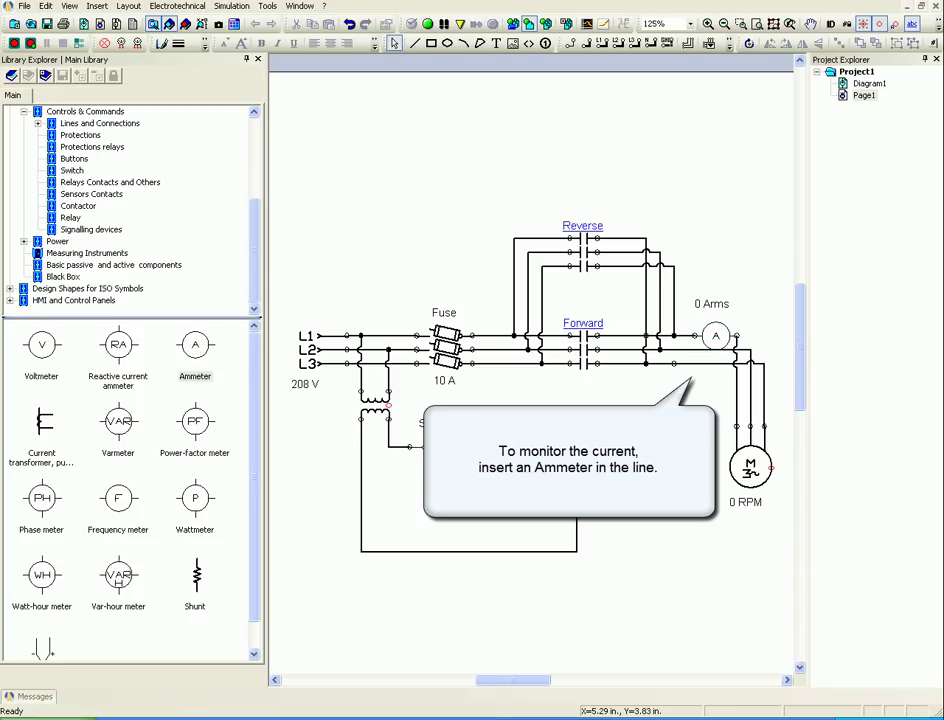
{"action": "left_click", "coordinate": [428, 25]}
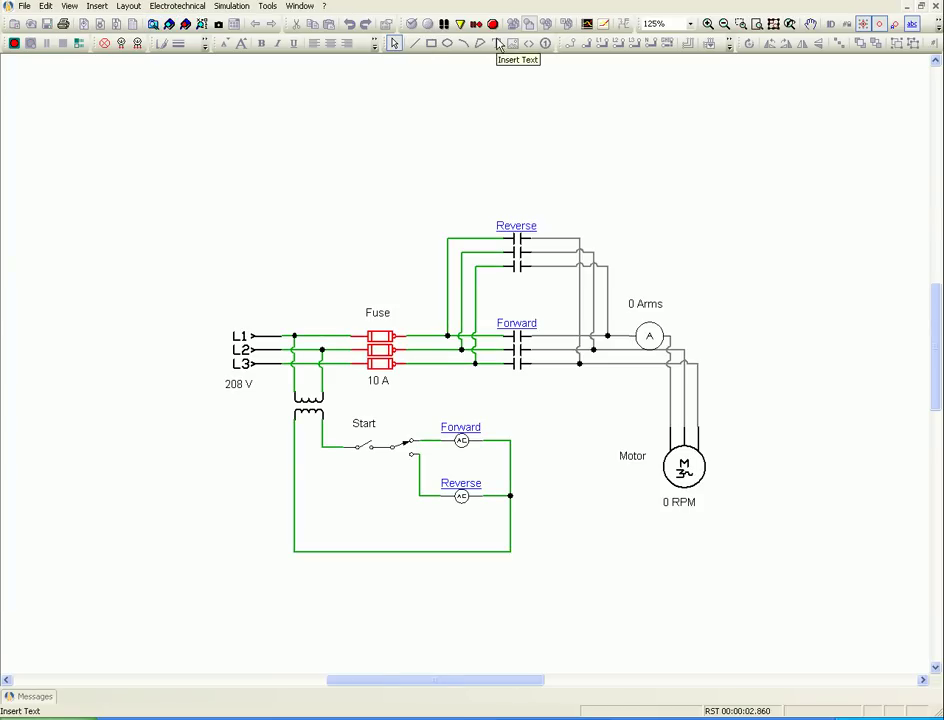
Run the motor forward, then switch to Reverse to reach -1749.91 RPM at 9.03 Arms
{"action": "left_click", "coordinate": [775, 25]}
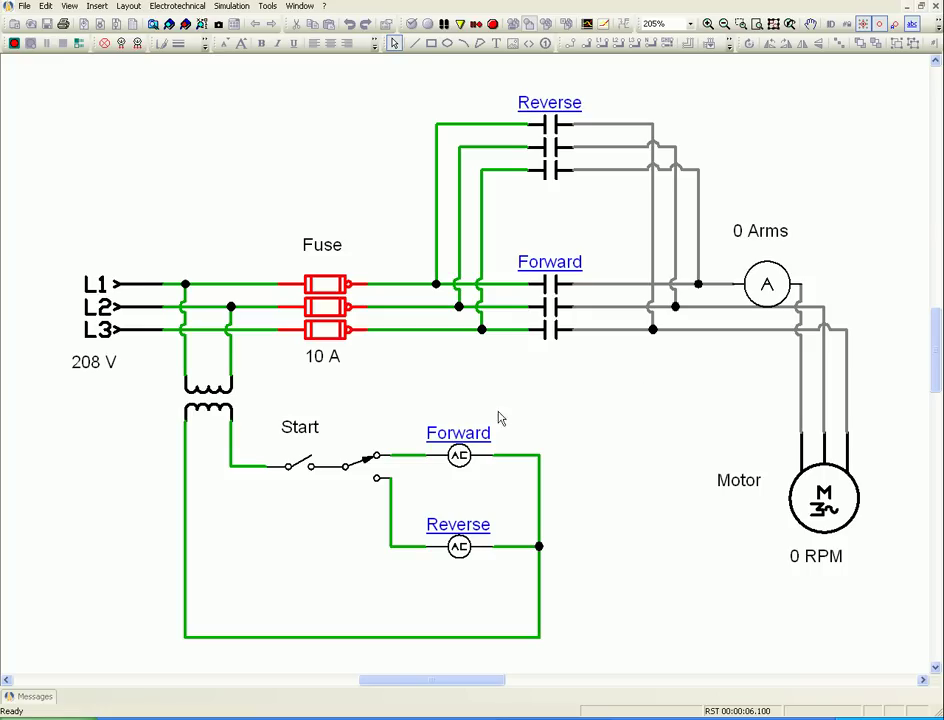
{"action": "left_click", "coordinate": [305, 468]}
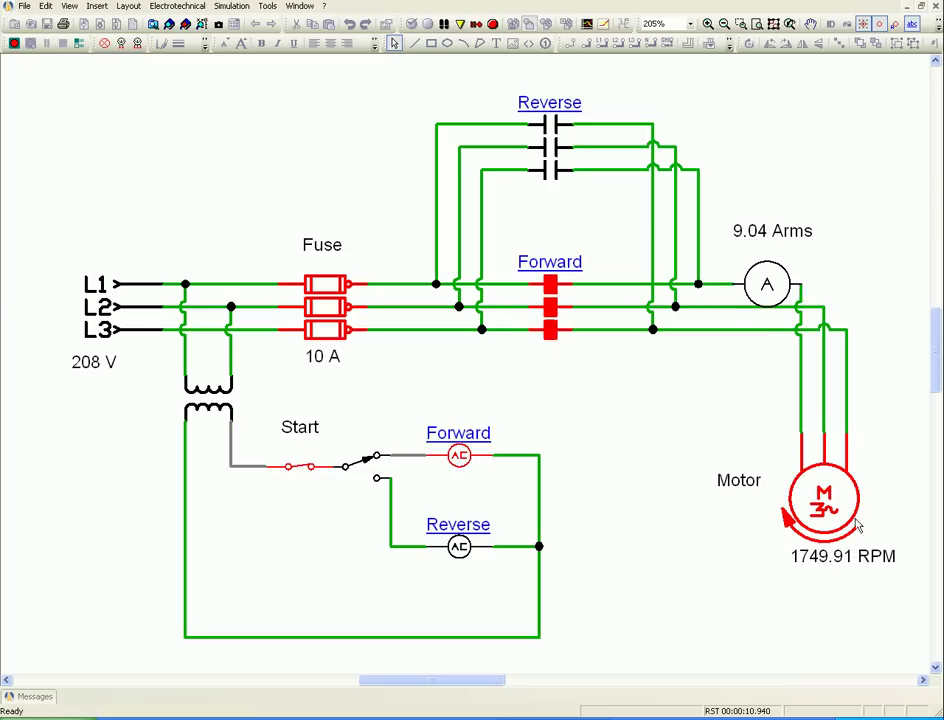
{"action": "left_click", "coordinate": [303, 467]}
{"action": "left_click", "coordinate": [368, 466]}
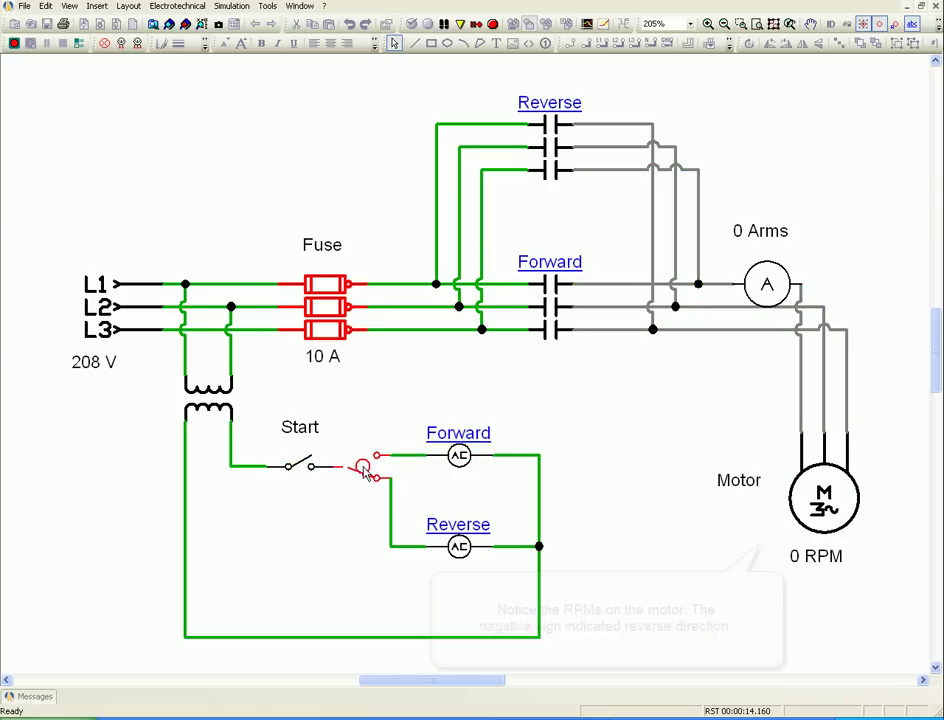
{"action": "left_click", "coordinate": [299, 465]}
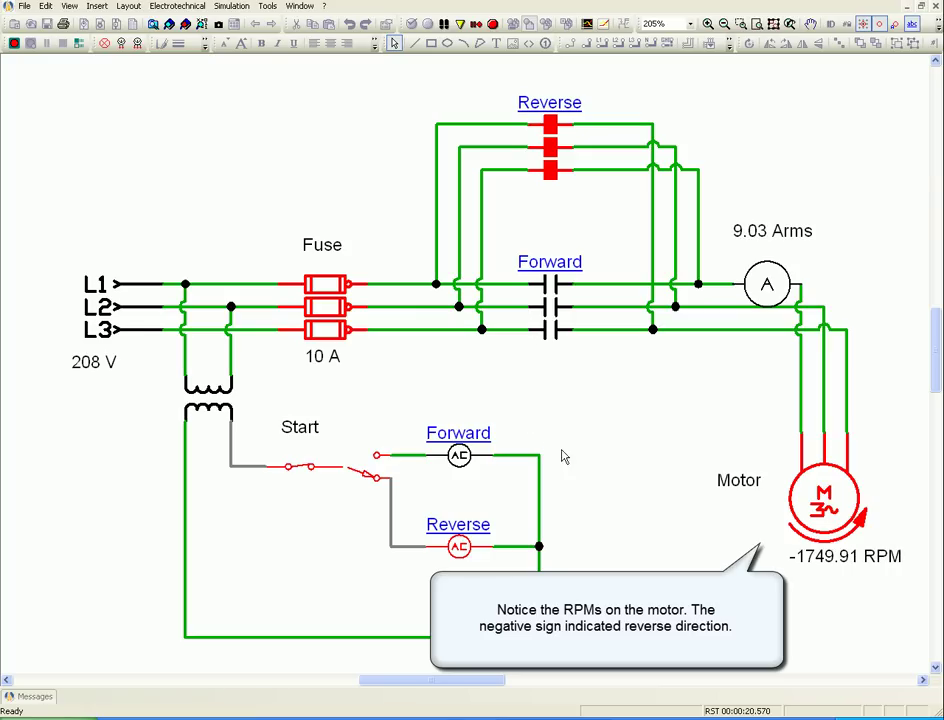
Raise the motor's resistive torque to 15 ft.lb, blowing the fuses and stopping it
{"action": "left_click", "coordinate": [821, 508]}
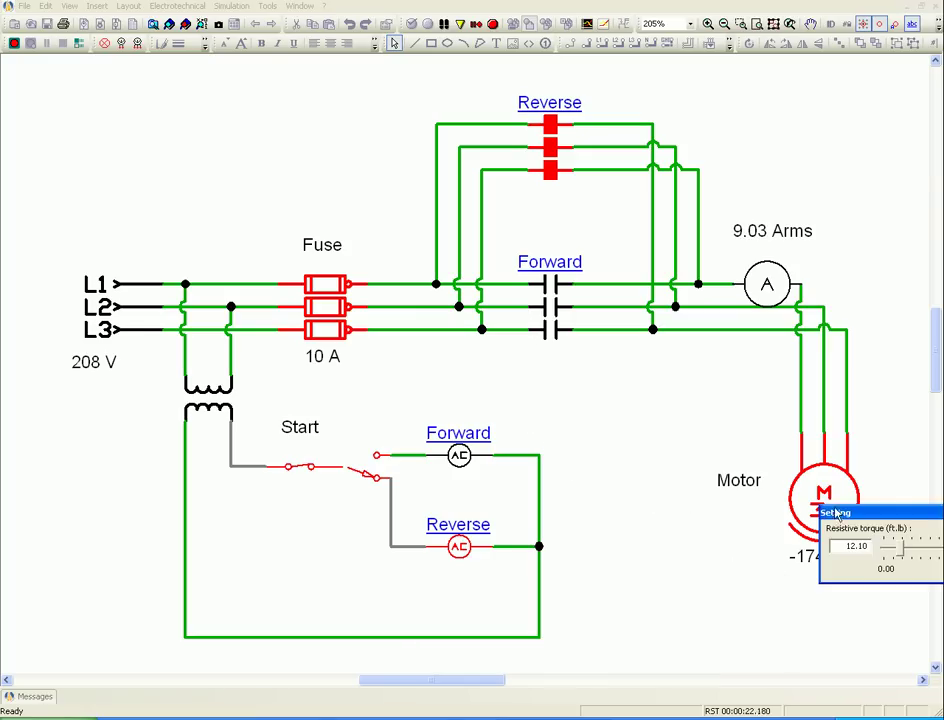
{"action": "left_click_drag", "start_coordinate": [842, 517], "coordinate": [622, 521]}
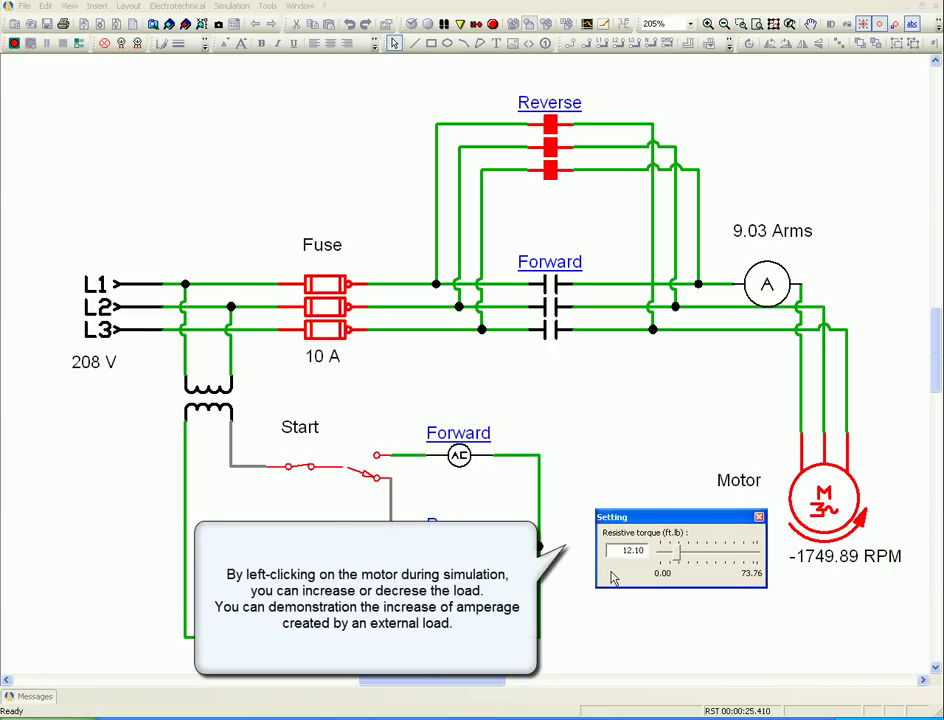
{"action": "left_click_drag", "start_coordinate": [677, 555], "coordinate": [683, 562]}
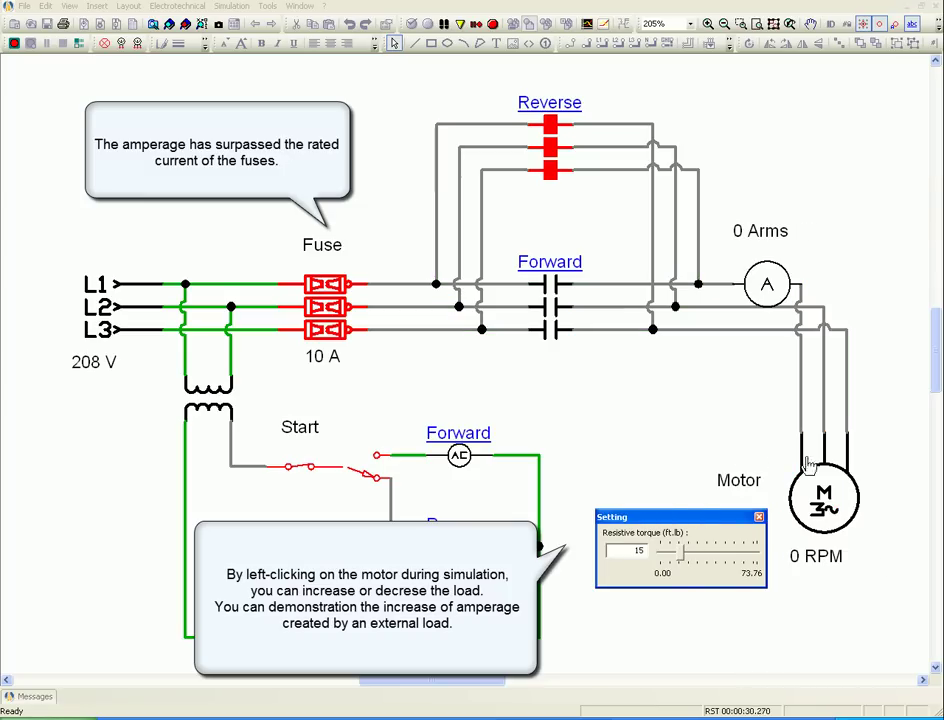
{"action": "left_click", "coordinate": [759, 518]}
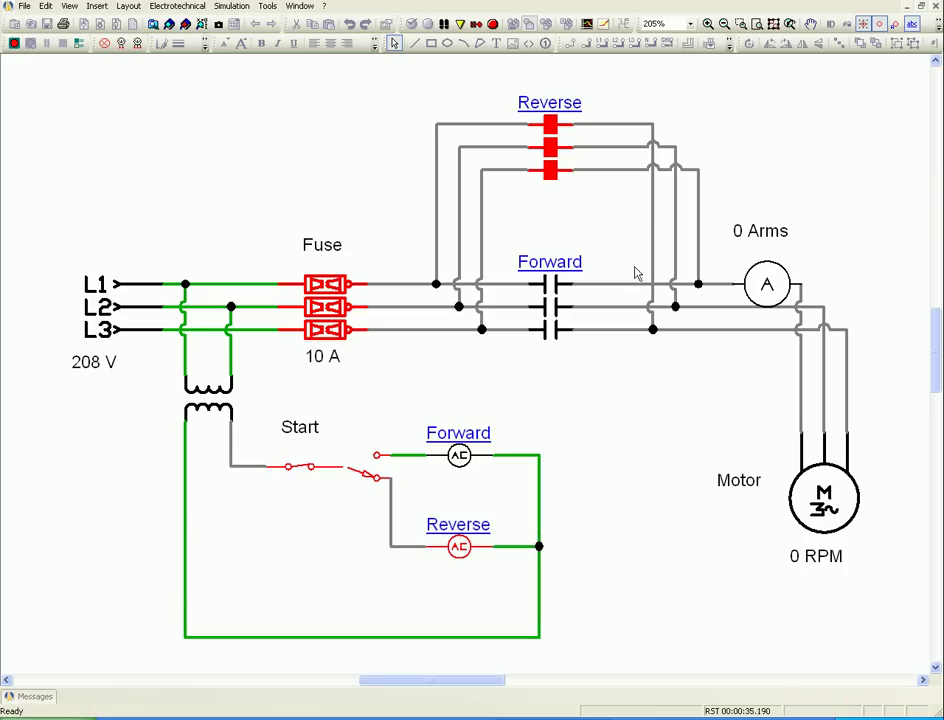
Restart the simulation and lower the motor's resistive torque to 8 ft.lb
{"action": "left_click", "coordinate": [492, 24]}
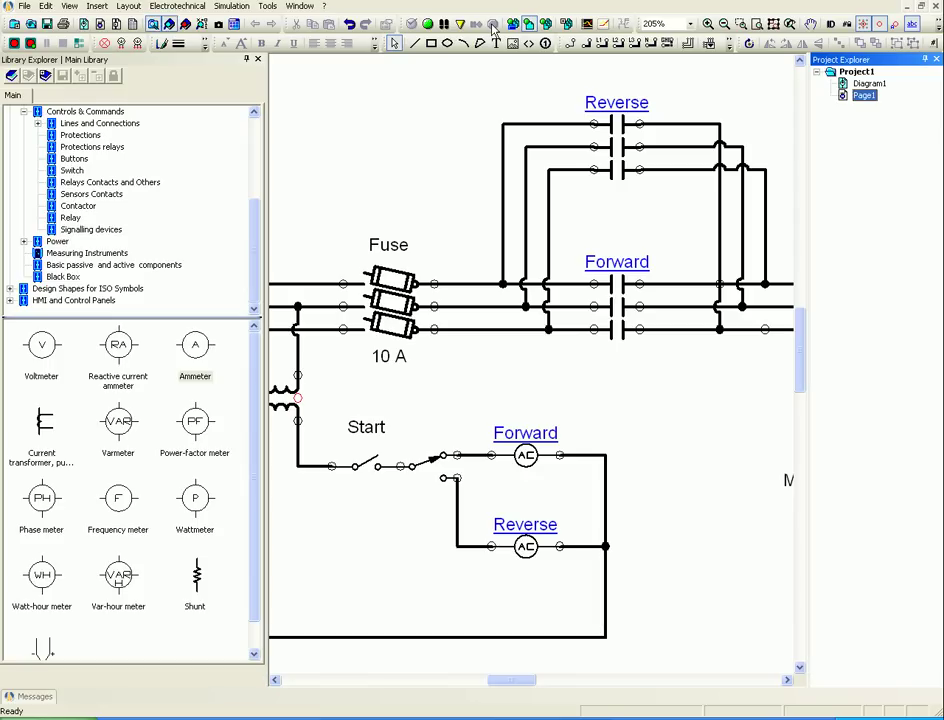
{"action": "left_click", "coordinate": [774, 24]}
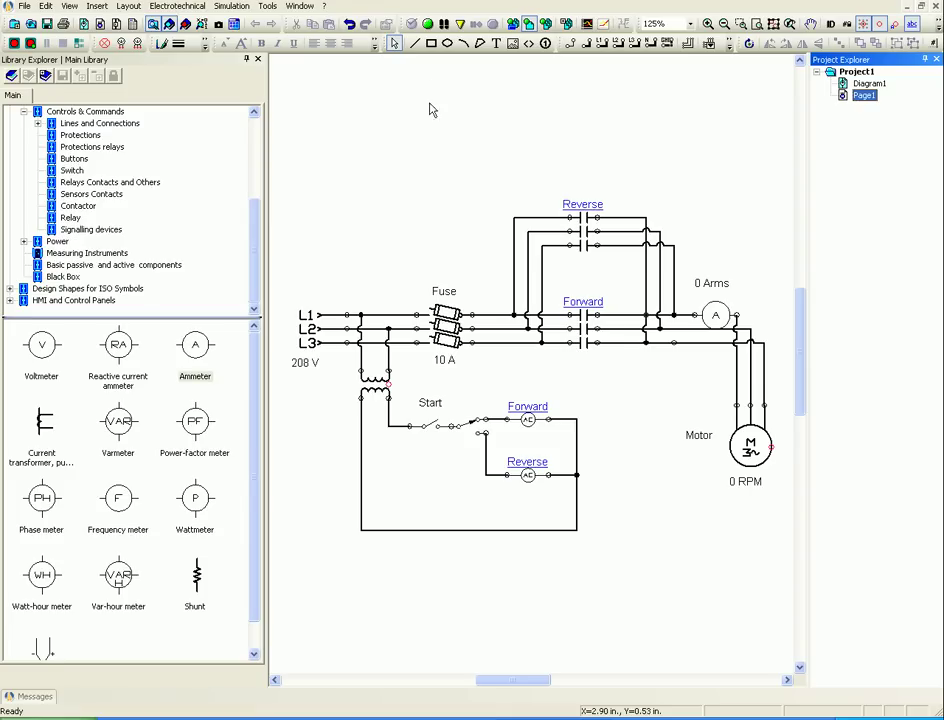
{"action": "left_click", "coordinate": [427, 23]}
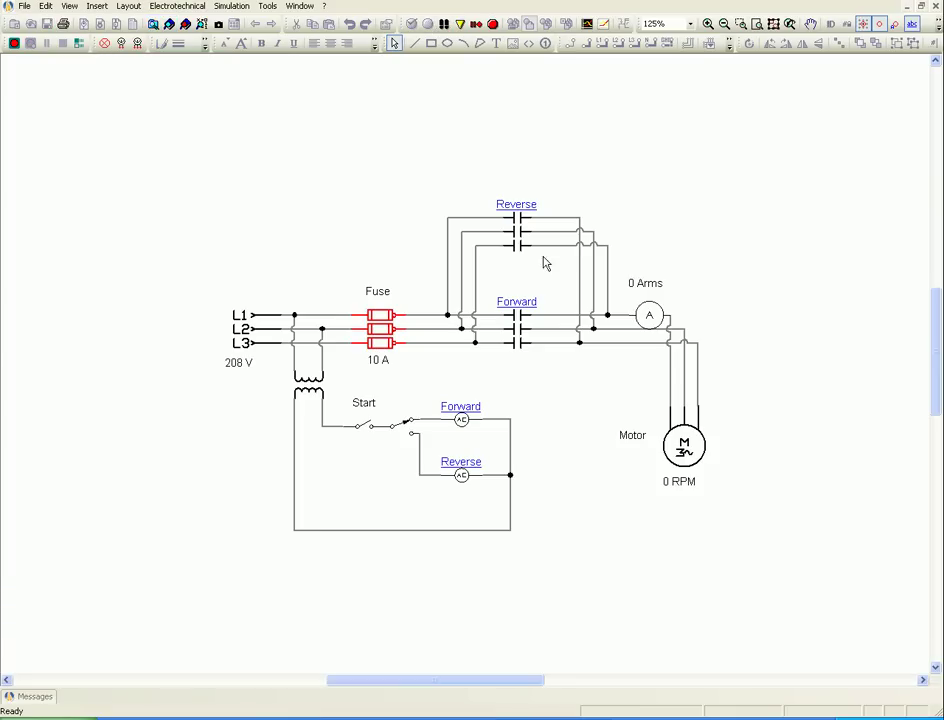
{"action": "left_click", "coordinate": [684, 443]}
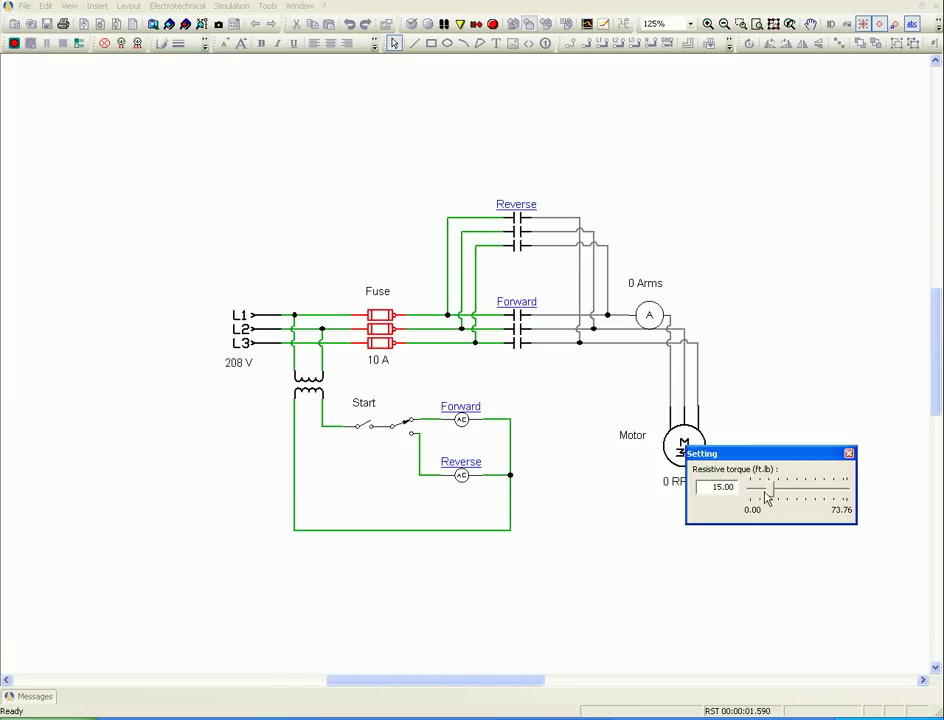
{"action": "left_click_drag", "start_coordinate": [770, 497], "coordinate": [765, 500]}
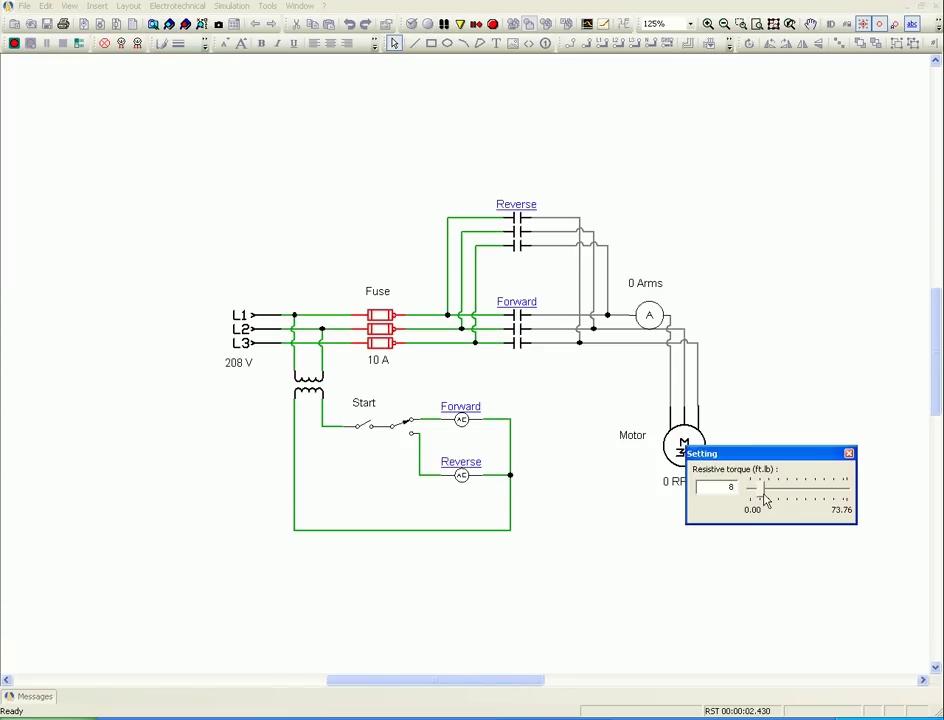
{"action": "left_click", "coordinate": [848, 453]}
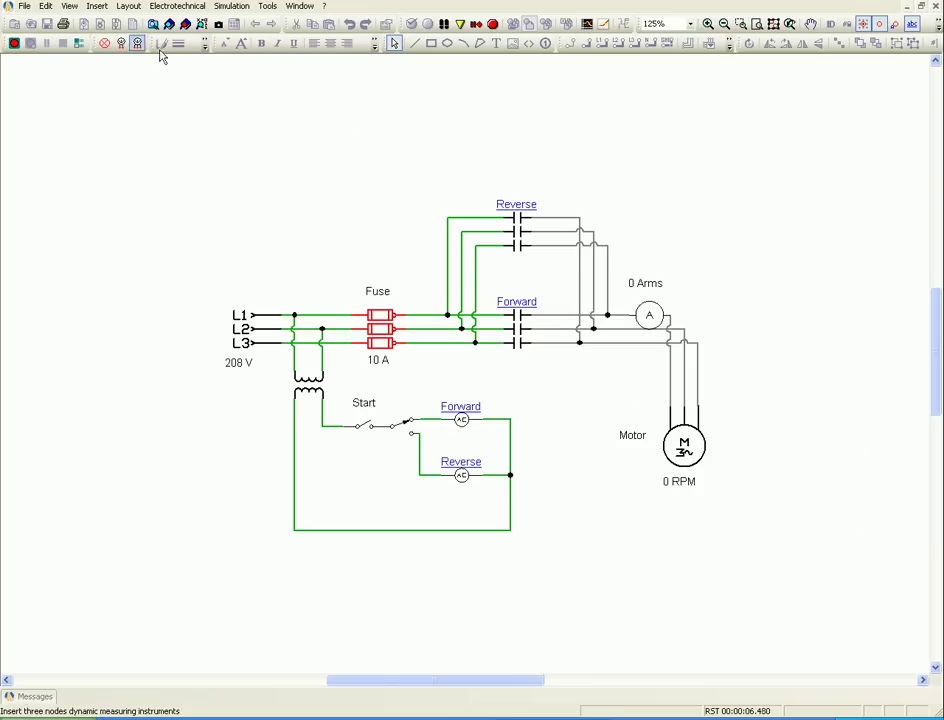
Add dynamic measuring instrument MI-1 on the ammeter line, recording RMS Current
{"action": "left_click", "coordinate": [106, 43]}
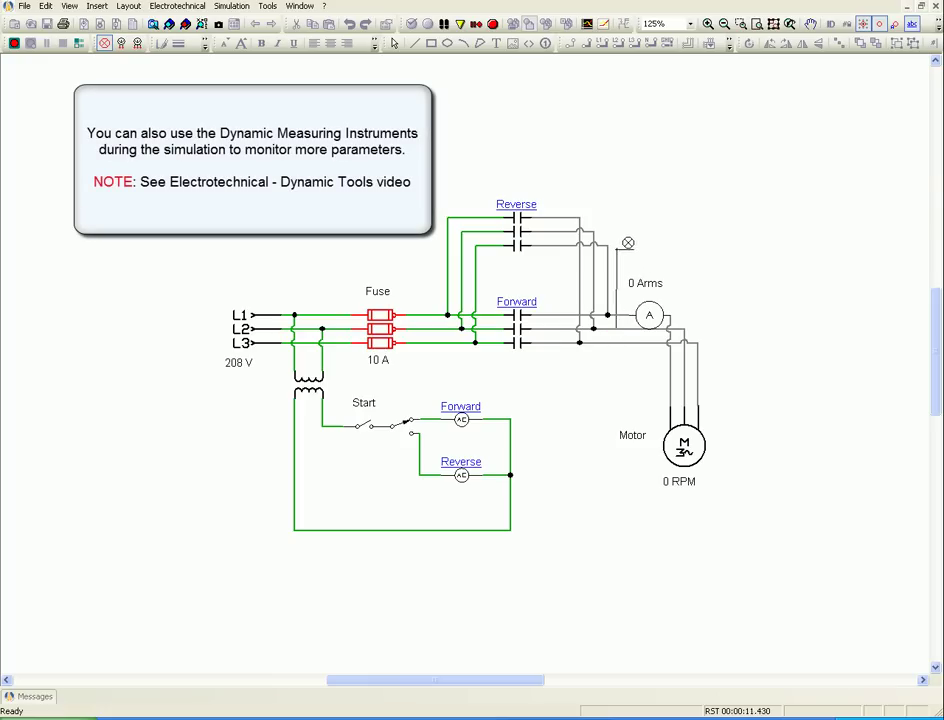
{"action": "left_click", "coordinate": [628, 254]}
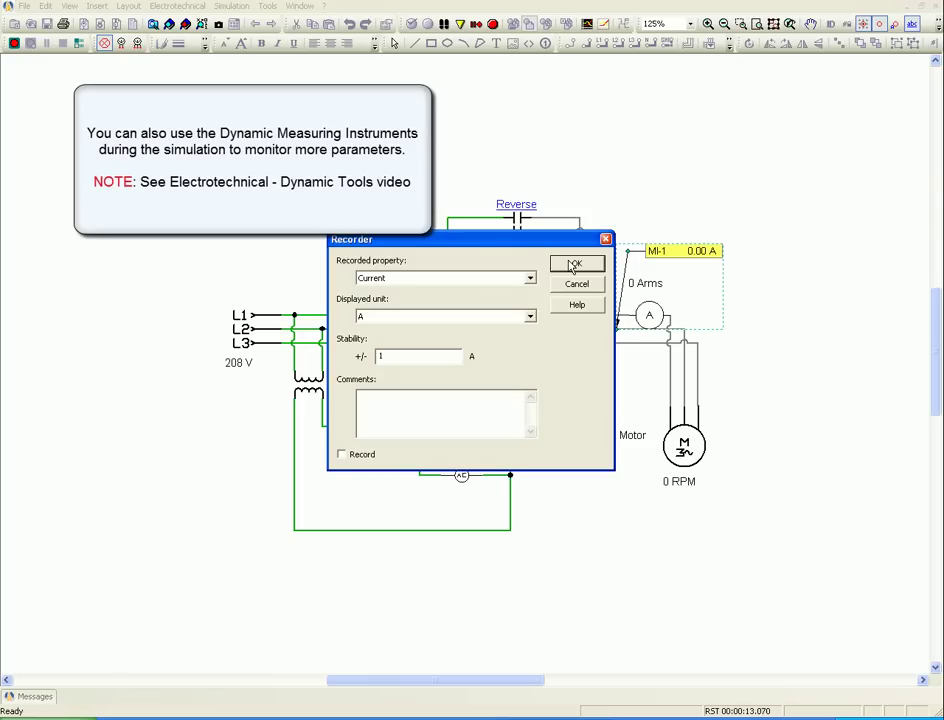
{"action": "left_click", "coordinate": [530, 277]}
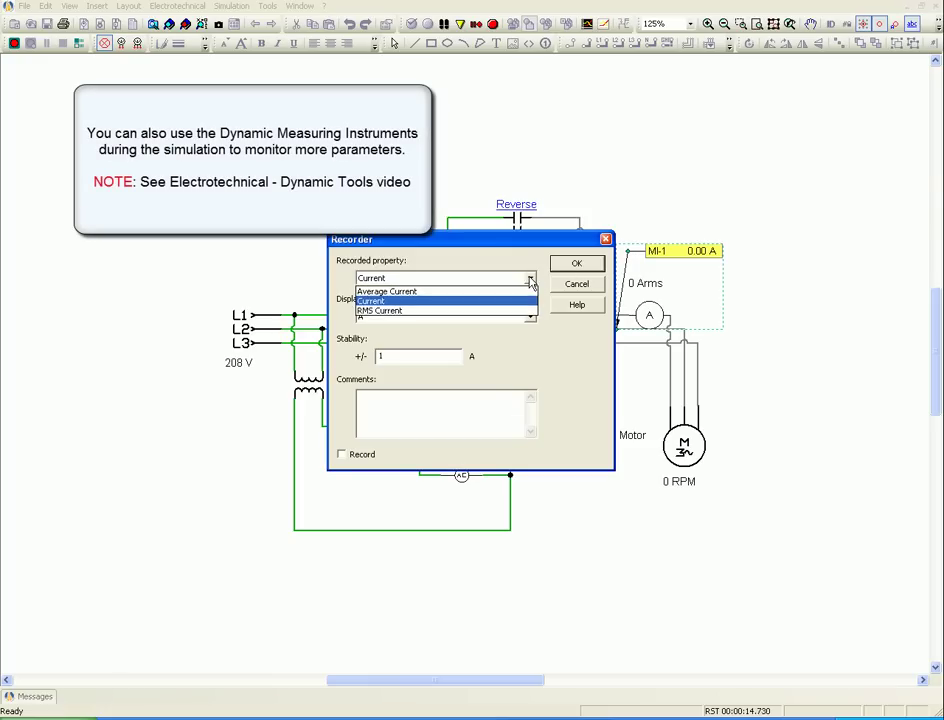
{"action": "left_click", "coordinate": [485, 311]}
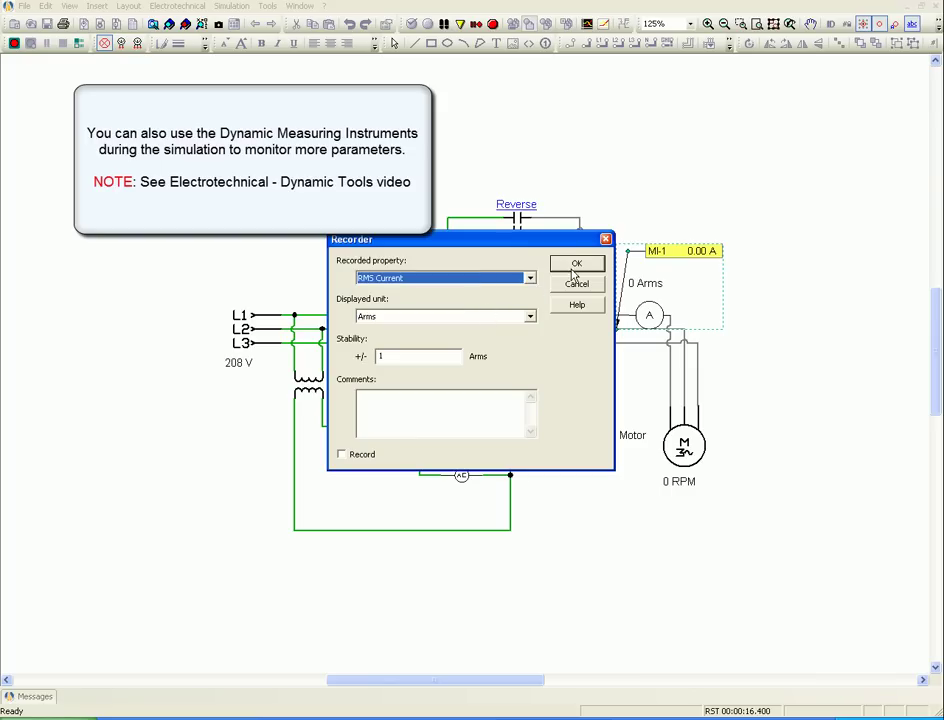